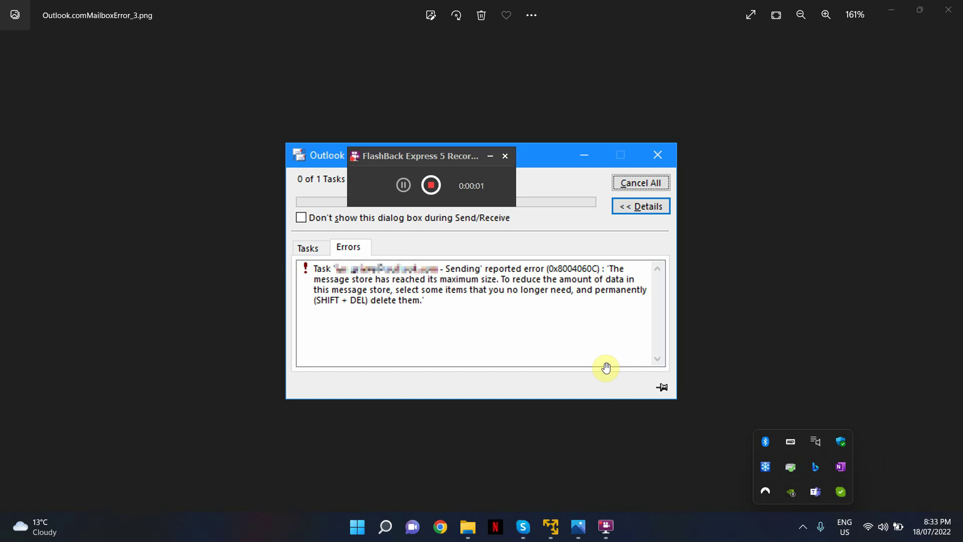
Read the Notepad notes (MaxLargeFileSize 102400, WarnLargeFileSize 97280), then minimize them to show the desktop
click(490, 158)
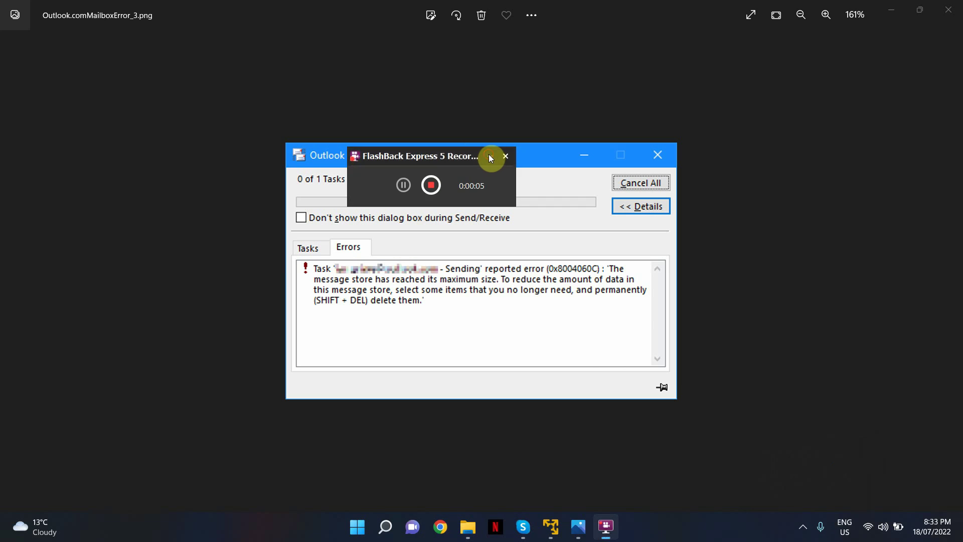
click(491, 158)
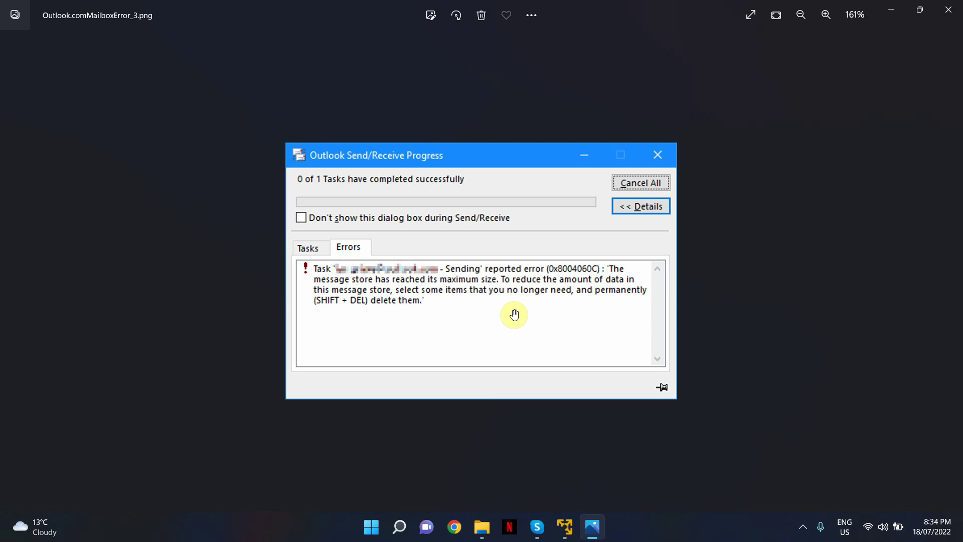
click(565, 525)
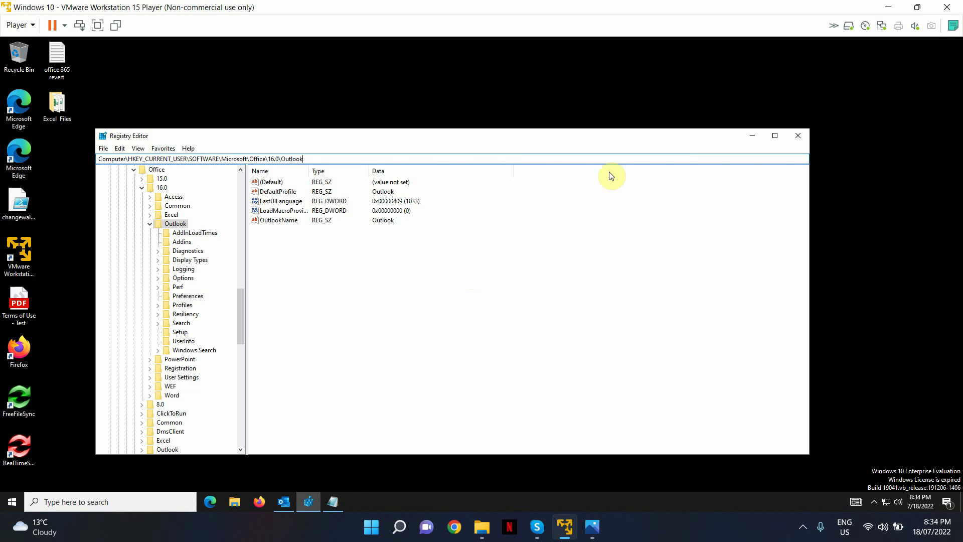
click(751, 137)
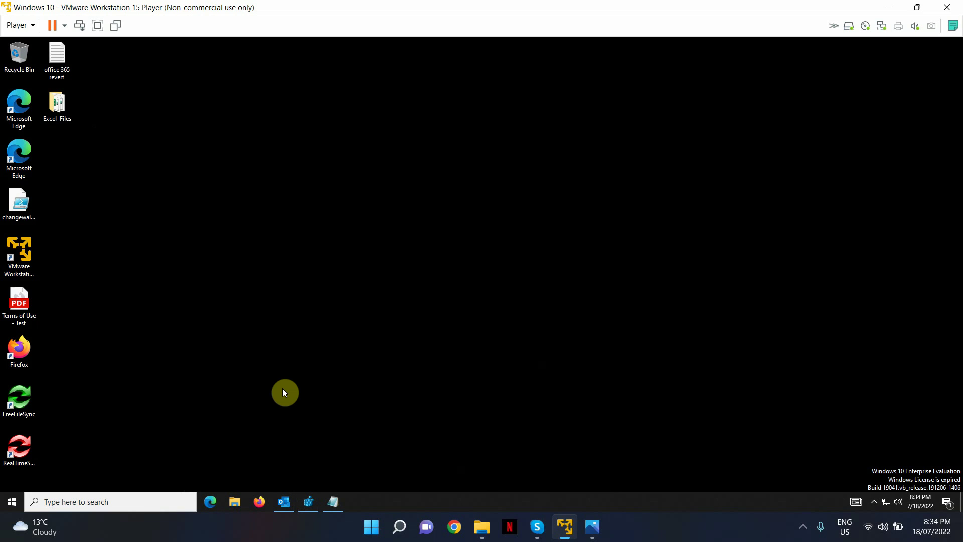
click(333, 501)
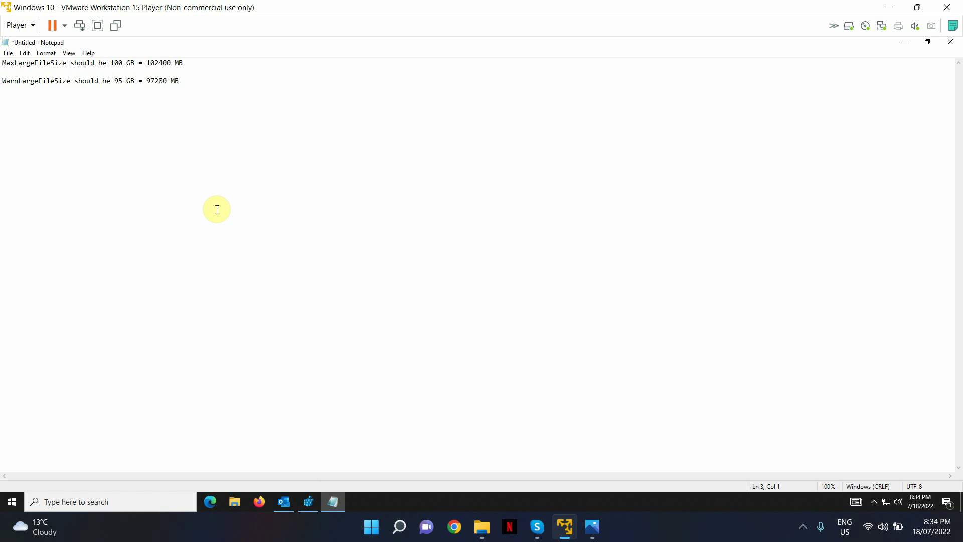
click(211, 103)
click(906, 44)
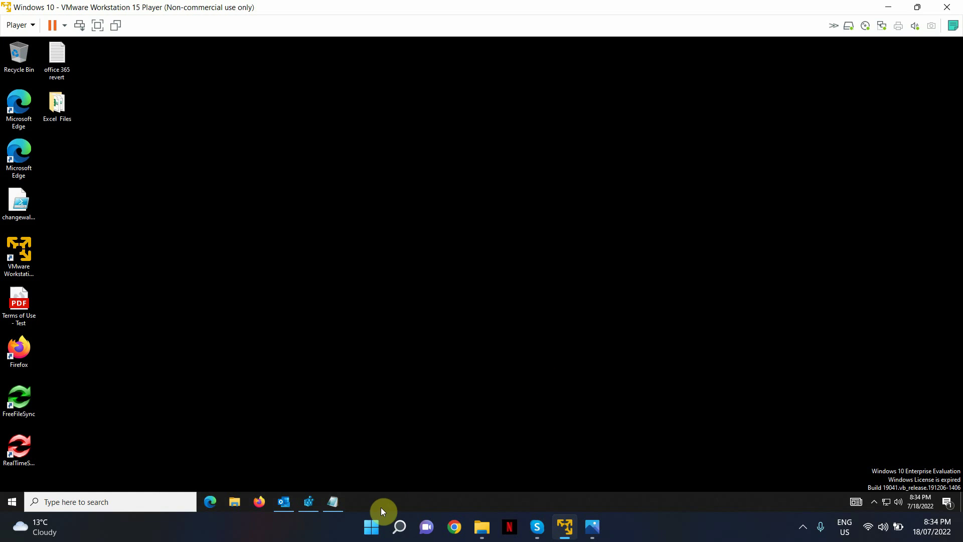
Bring Registry Editor forward and check the HKCU\Software\Microsoft\Office\16.0\Outlook key path
click(311, 501)
click(136, 158)
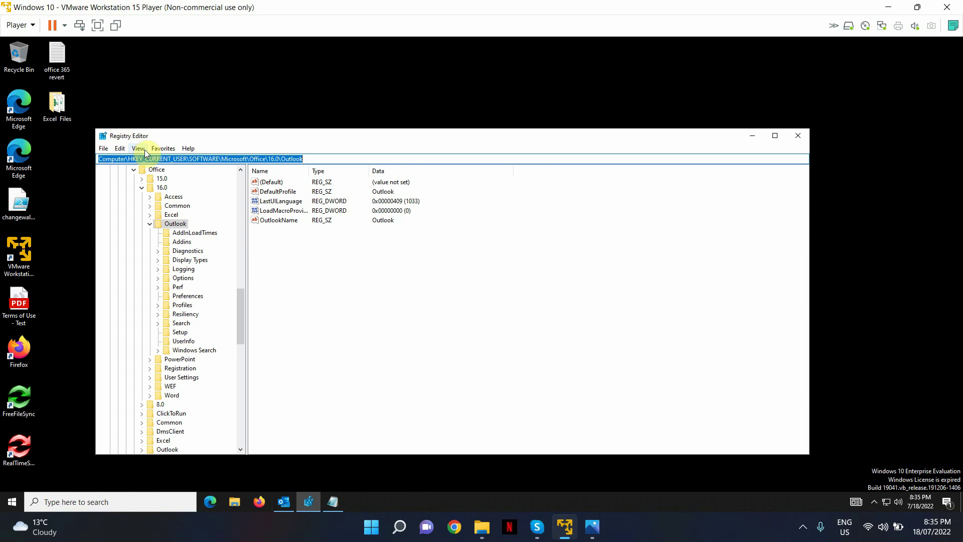
click(317, 158)
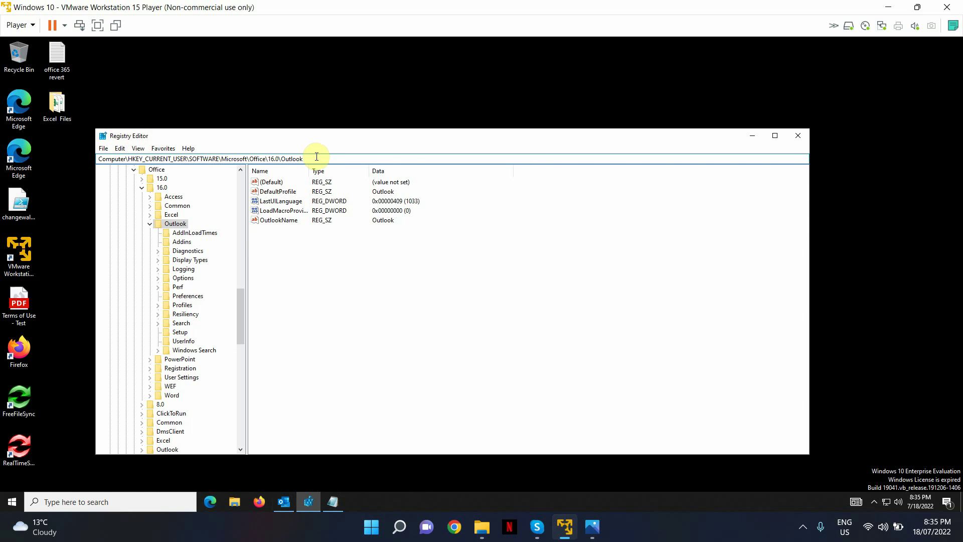
double_click(316, 158)
click(317, 157)
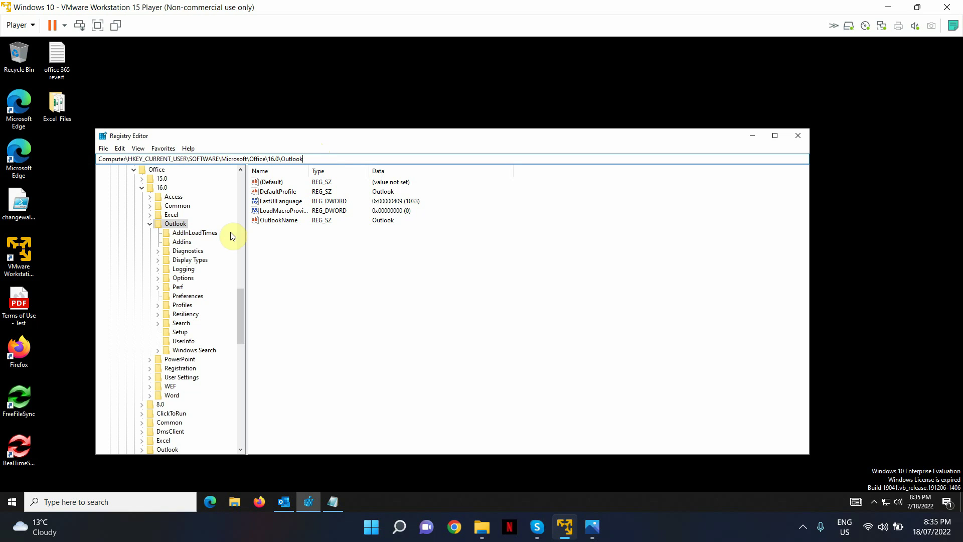
Create a new key named PST under the Outlook key
right_click(183, 228)
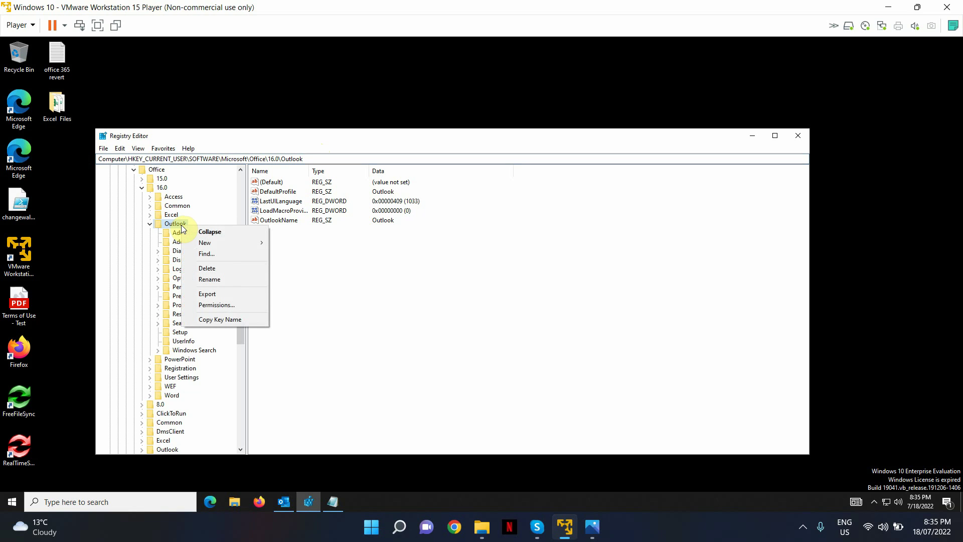
mouse_move(214, 246)
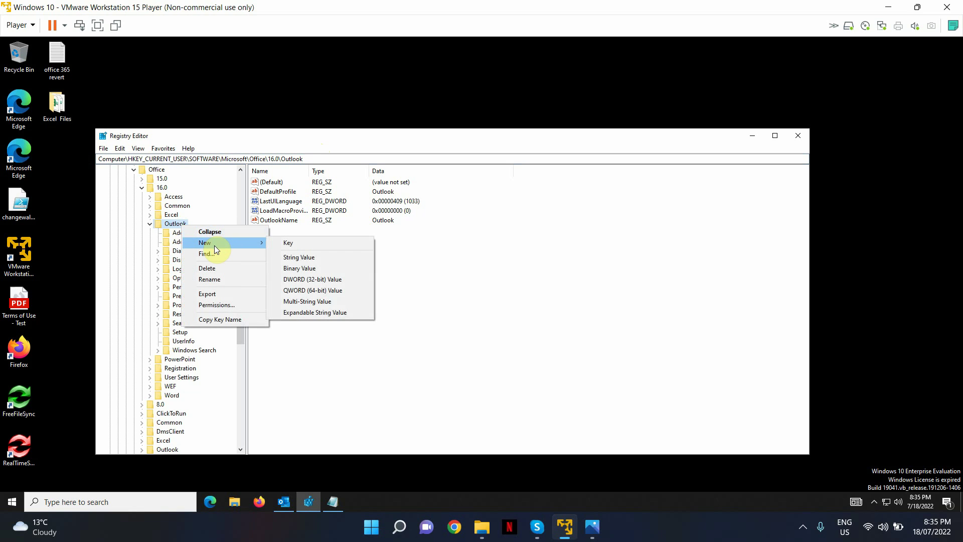
click(301, 241)
text(PST)
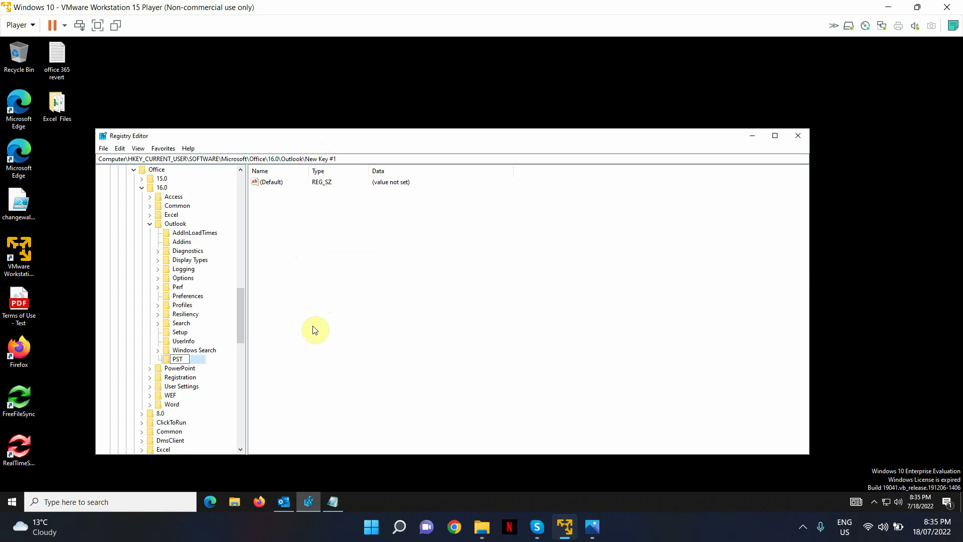
click(319, 325)
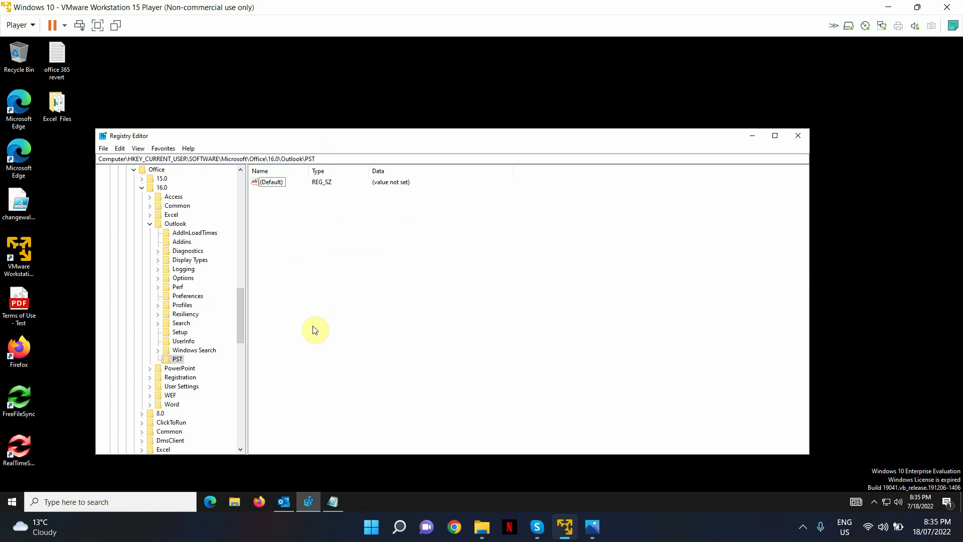
Select the new PST key to view its values
click(178, 361)
click(150, 224)
click(151, 224)
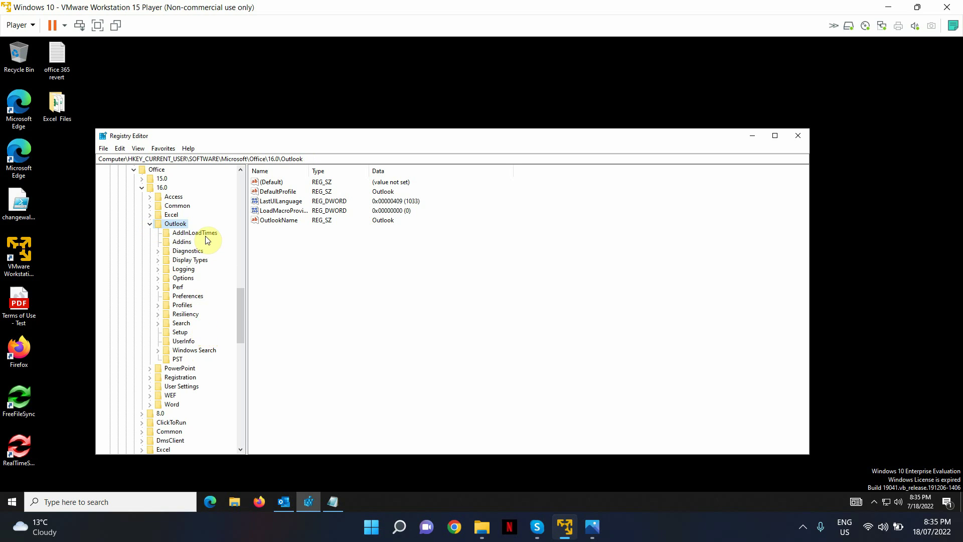
click(180, 360)
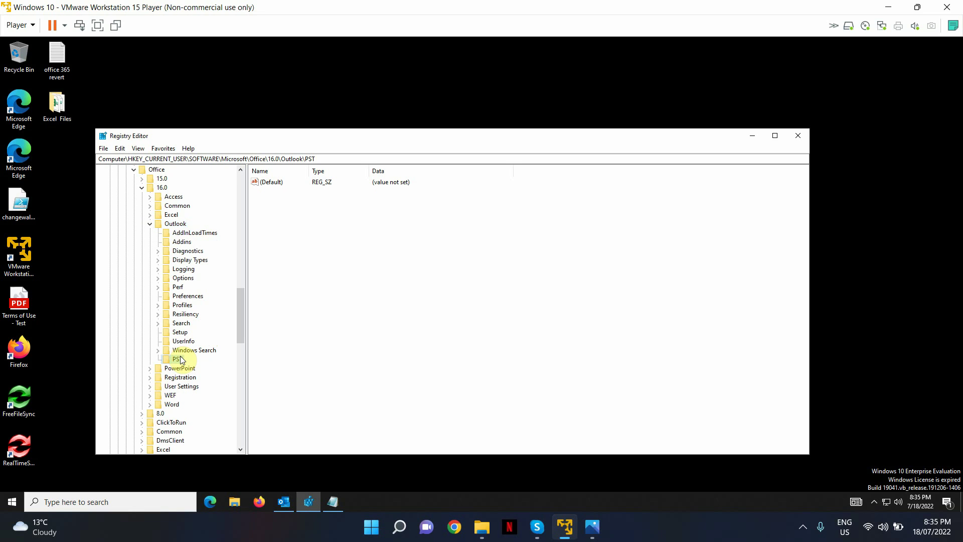
Add a new DWORD (32-bit) value to PST and copy the name MaxLargeFileSize from Notepad
right_click(381, 240)
mouse_move(393, 247)
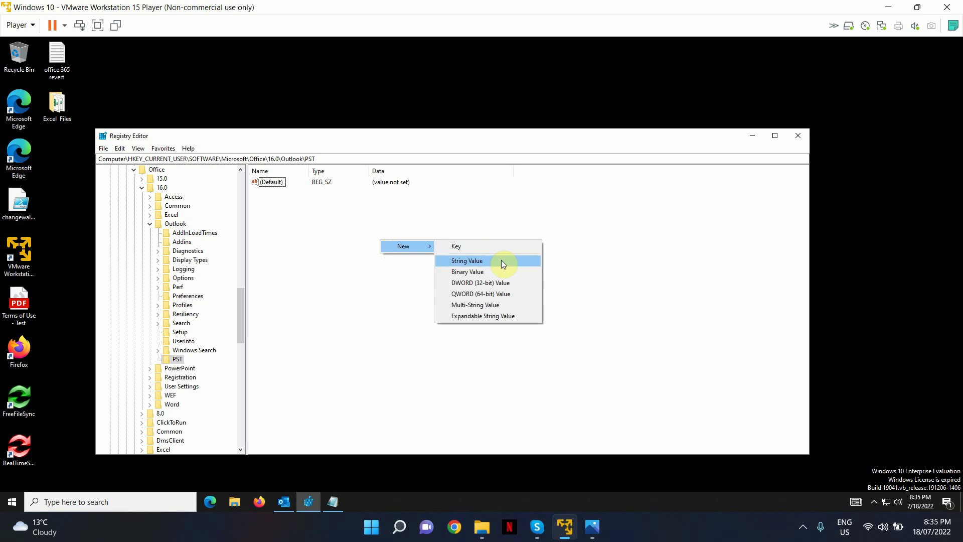
click(489, 283)
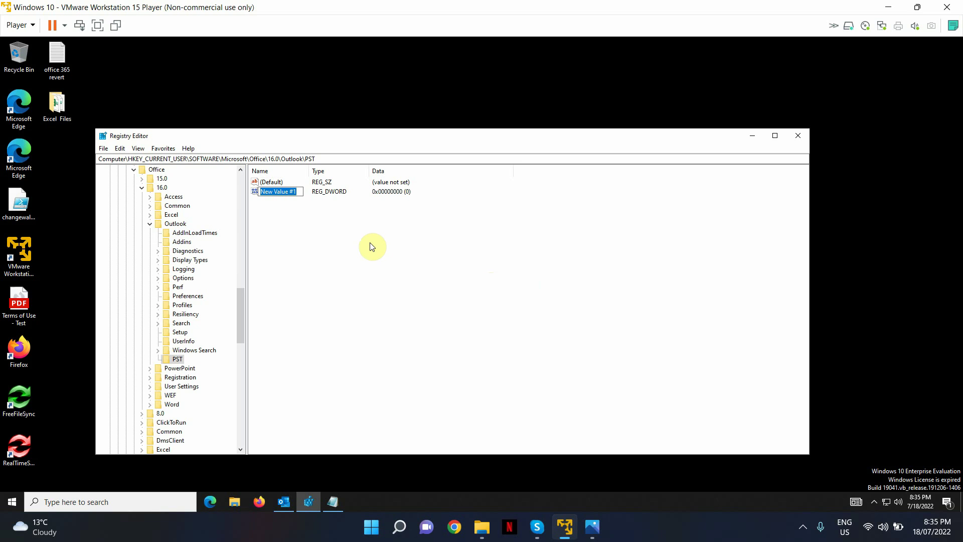
click(335, 501)
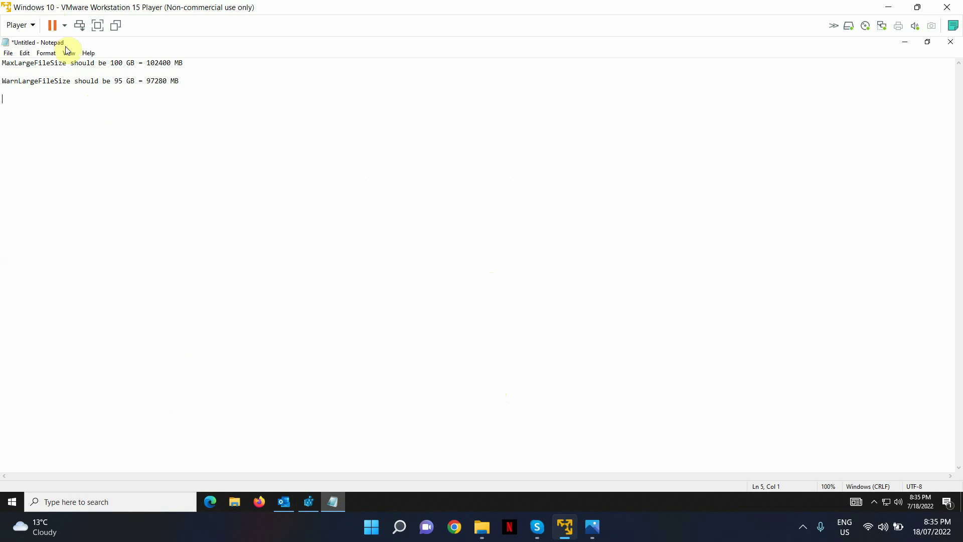
drag(66, 62, 1, 62)
key(ctrl+c)
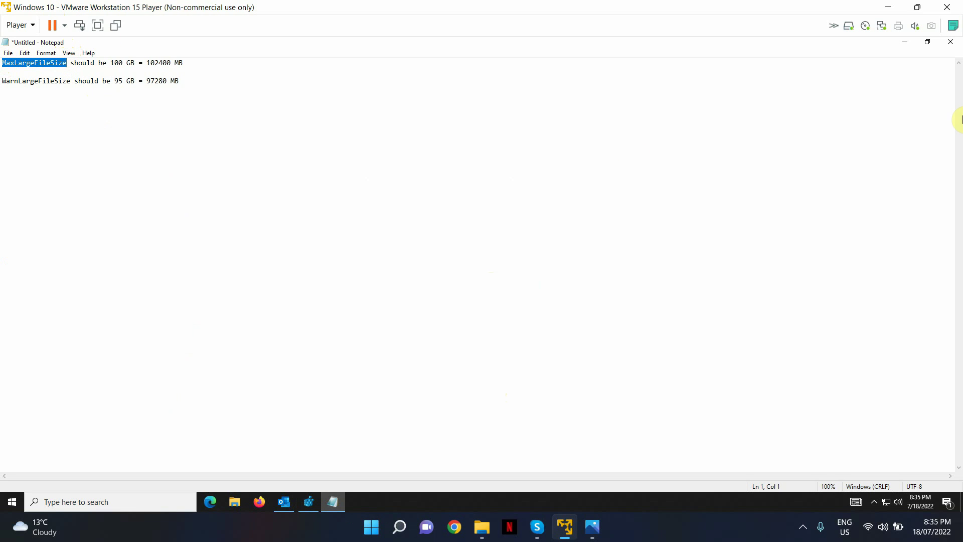
click(905, 50)
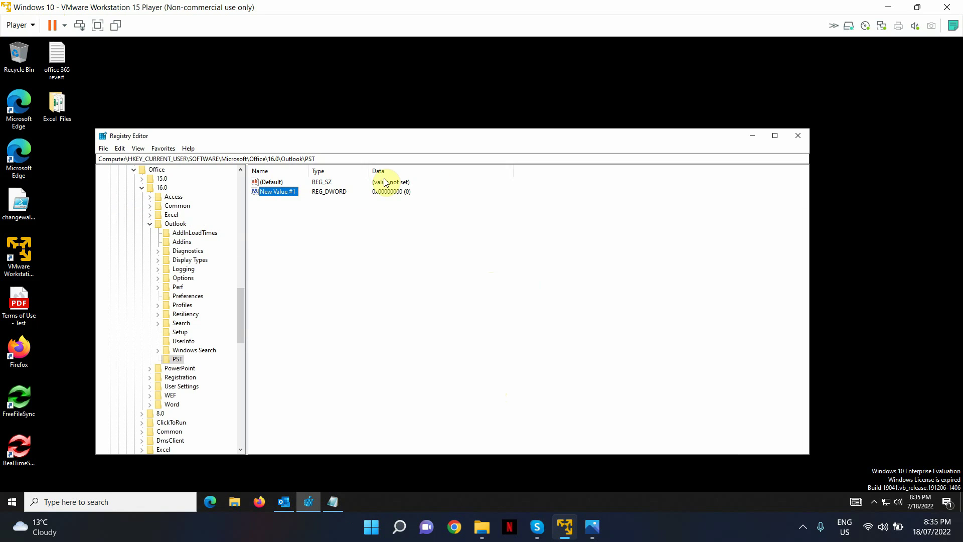
Rename New Value #1 to MaxLargeFileSize
click(288, 192)
right_click(288, 192)
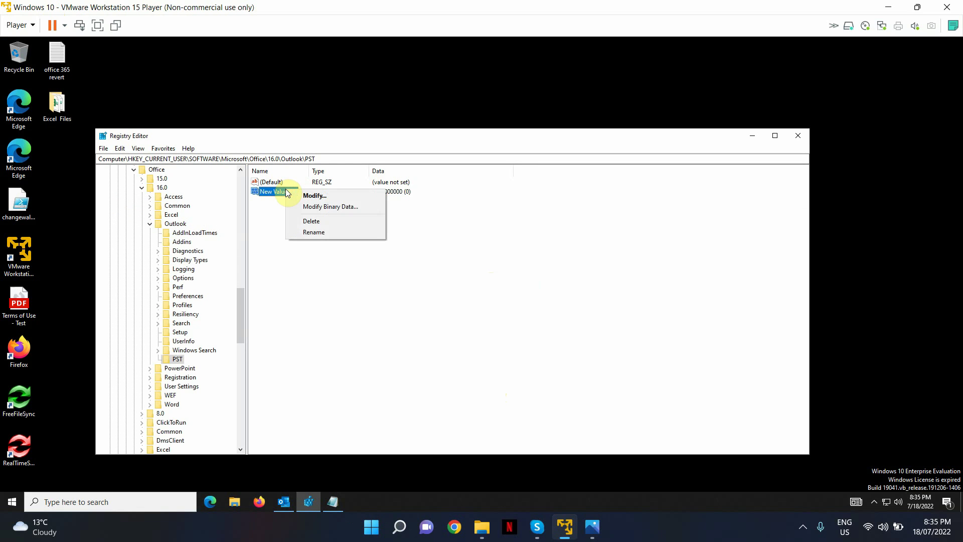
click(309, 233)
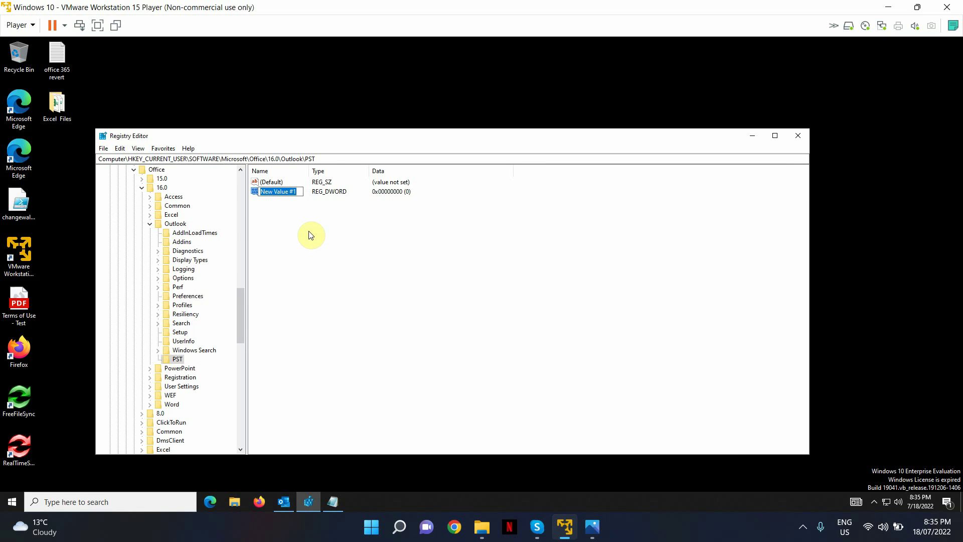
key(BackSpace)
key(ctrl+v)
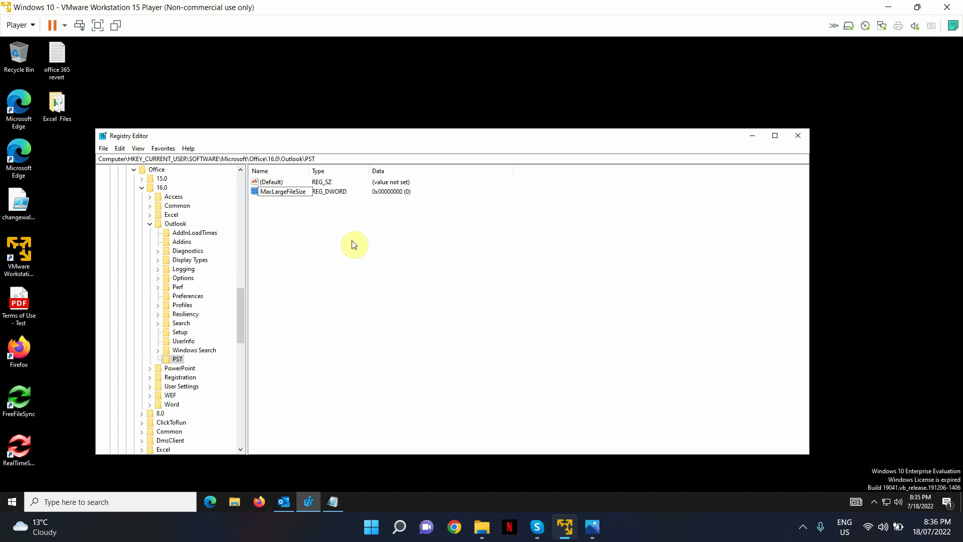
key(Return)
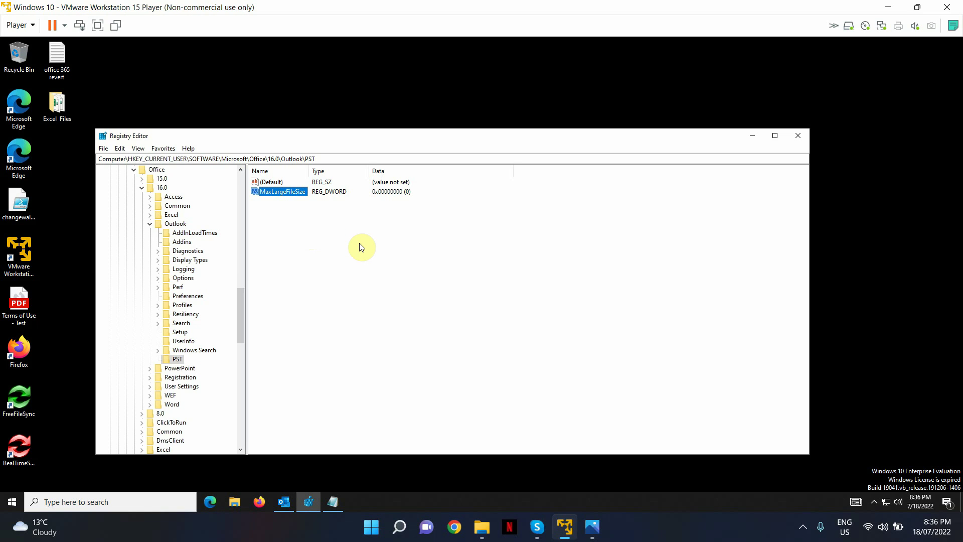
Give MaxLargeFileSize Decimal data 102400, pasted from the Notepad notes, and confirm with OK
double_click(298, 193)
click(149, 233)
click(215, 242)
click(175, 231)
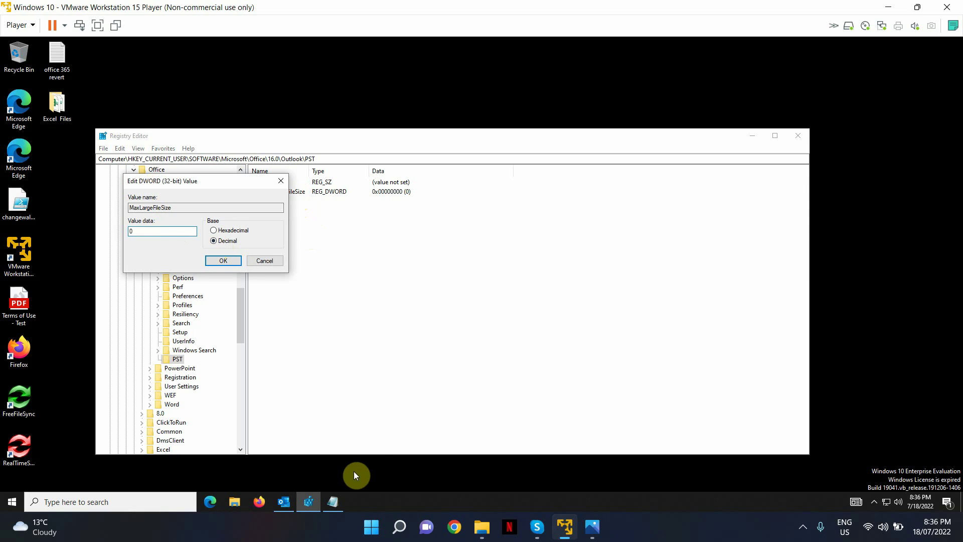
click(330, 503)
drag(171, 63, 147, 63)
key(ctrl+c)
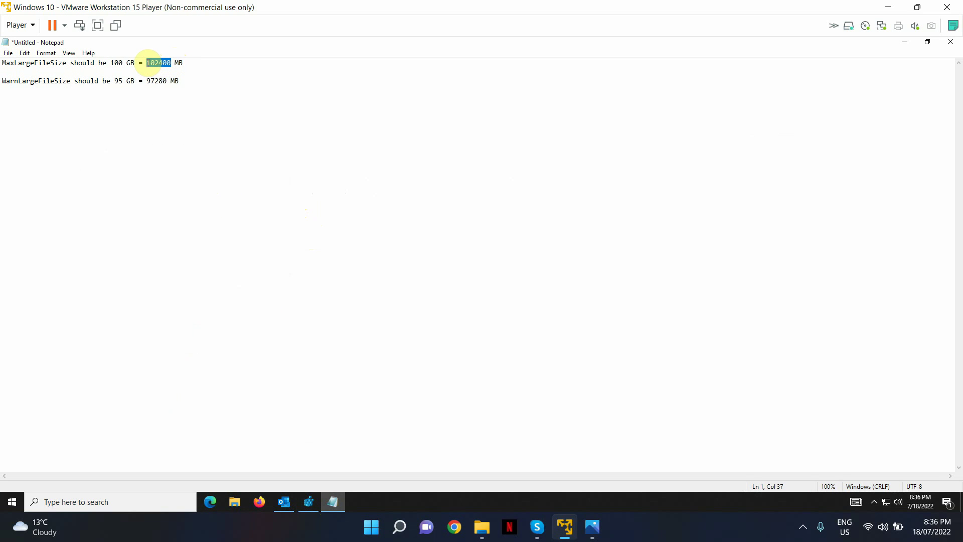
click(903, 42)
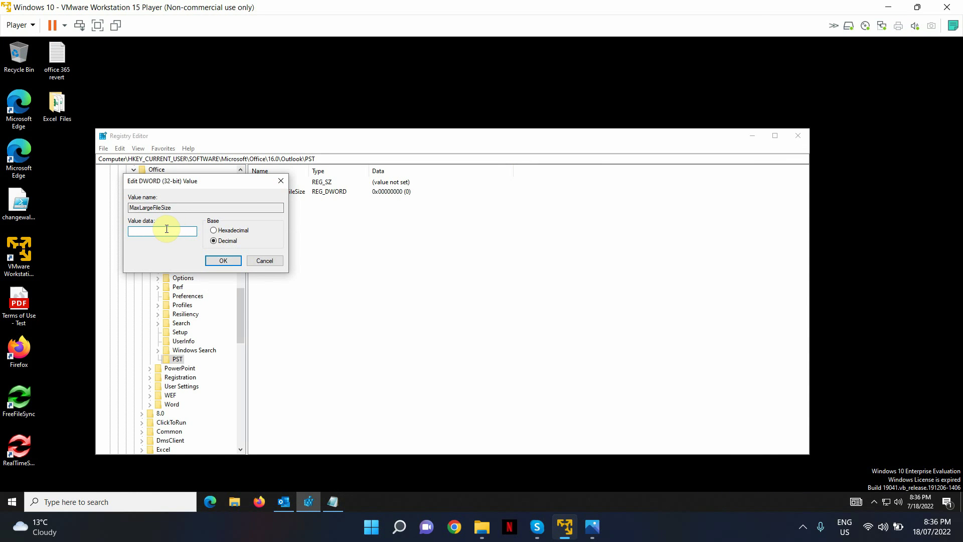
key(ctrl+v)
click(221, 260)
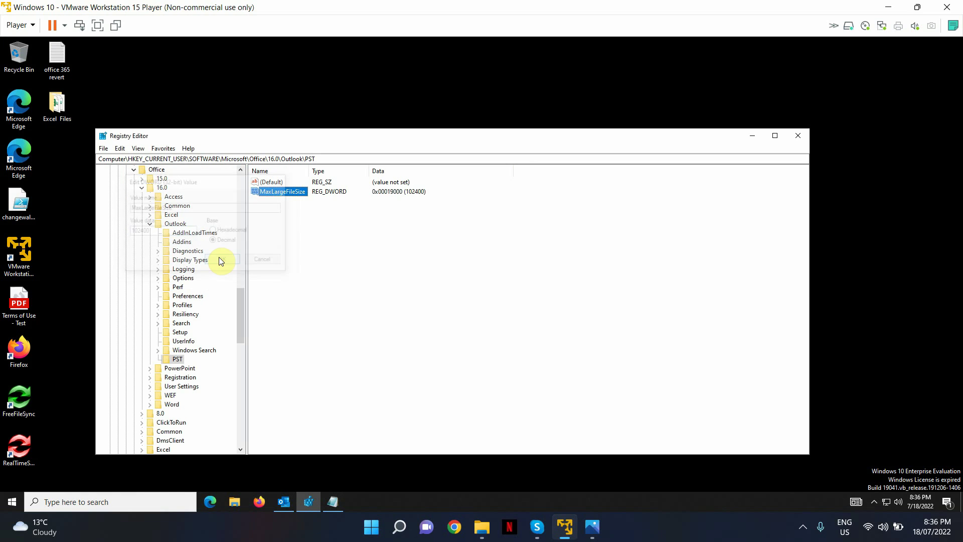
click(382, 216)
right_click(373, 228)
Add a second DWORD (32-bit) value and copy the name WarnLargeFileSize from Notepad
mouse_move(384, 231)
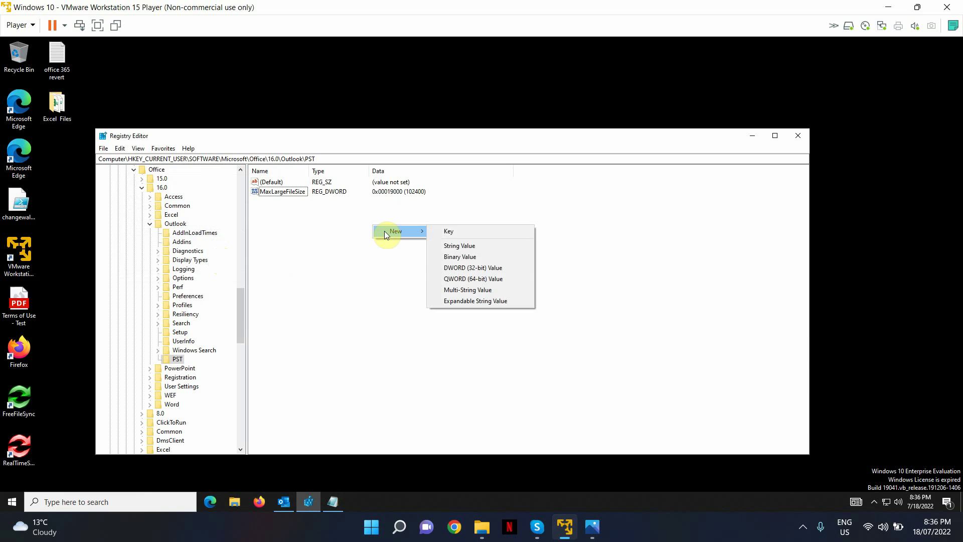
click(470, 269)
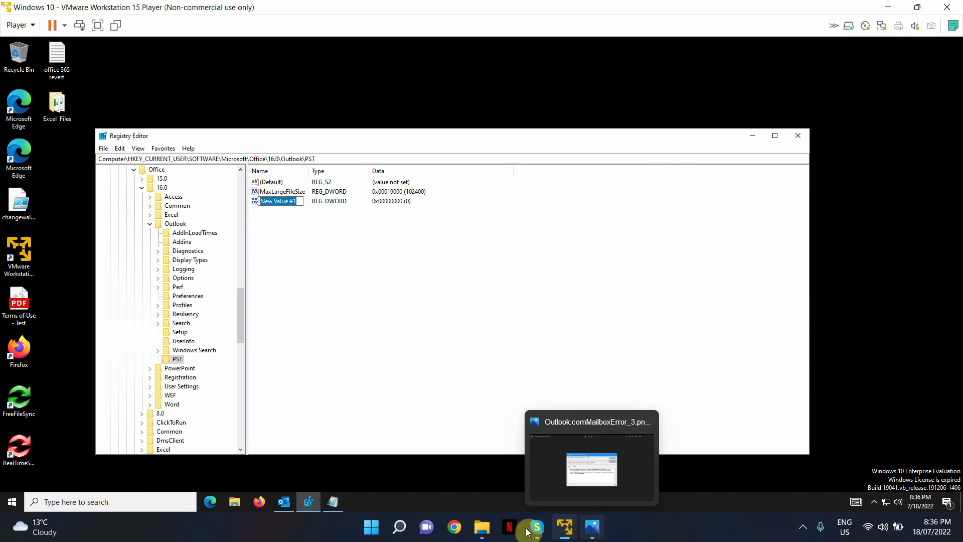
click(327, 496)
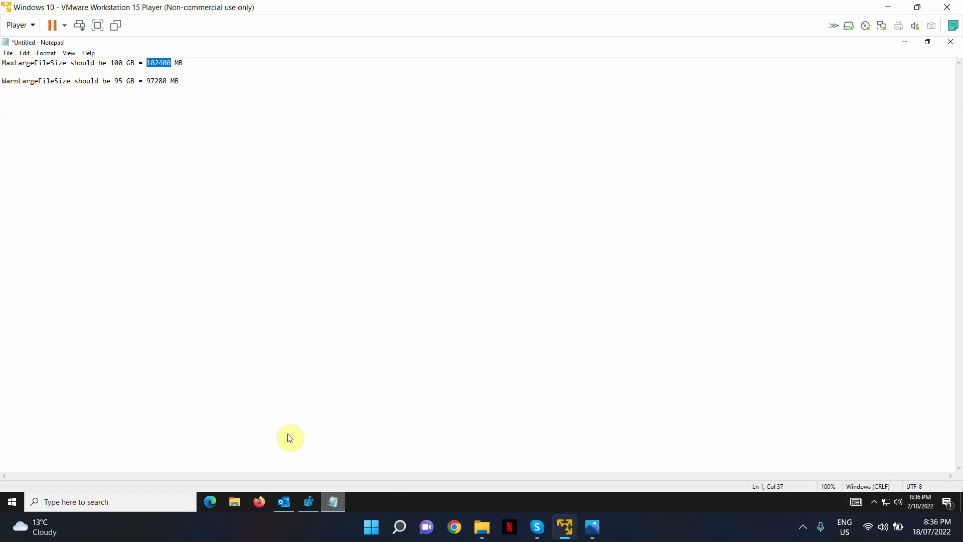
drag(71, 82, 3, 84)
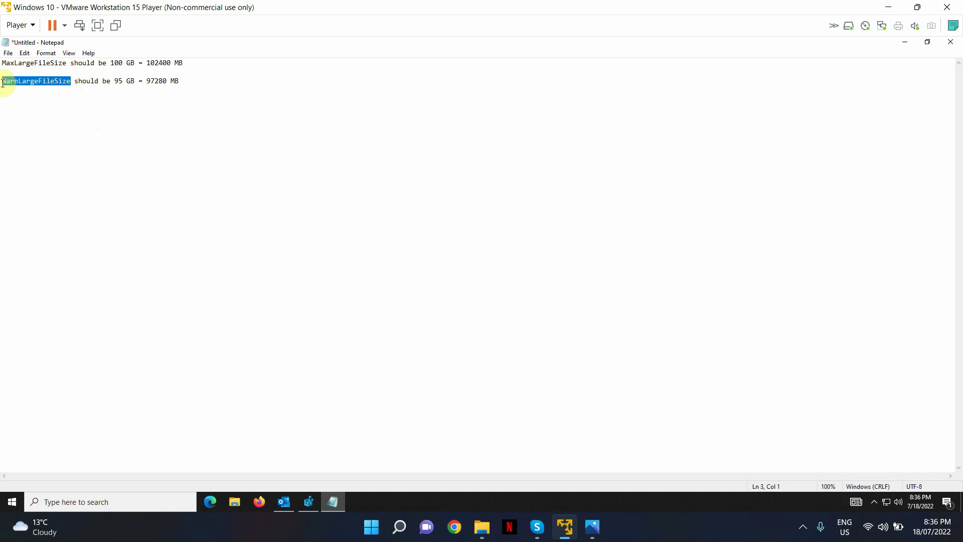
right_click(14, 82)
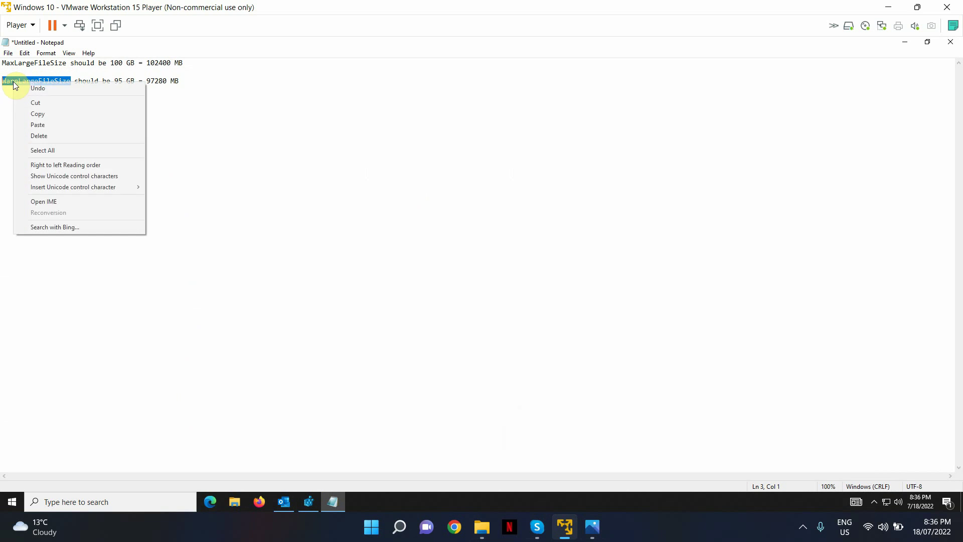
click(52, 113)
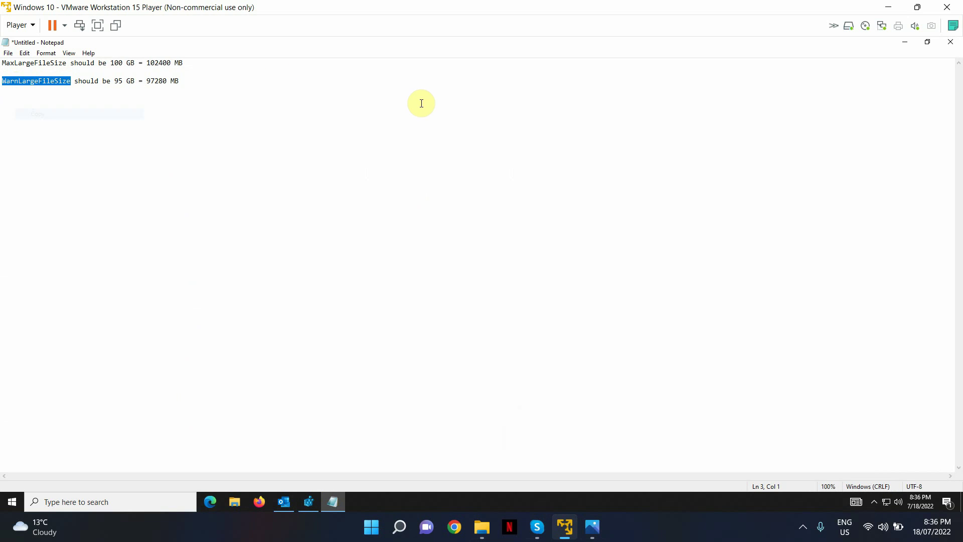
click(910, 44)
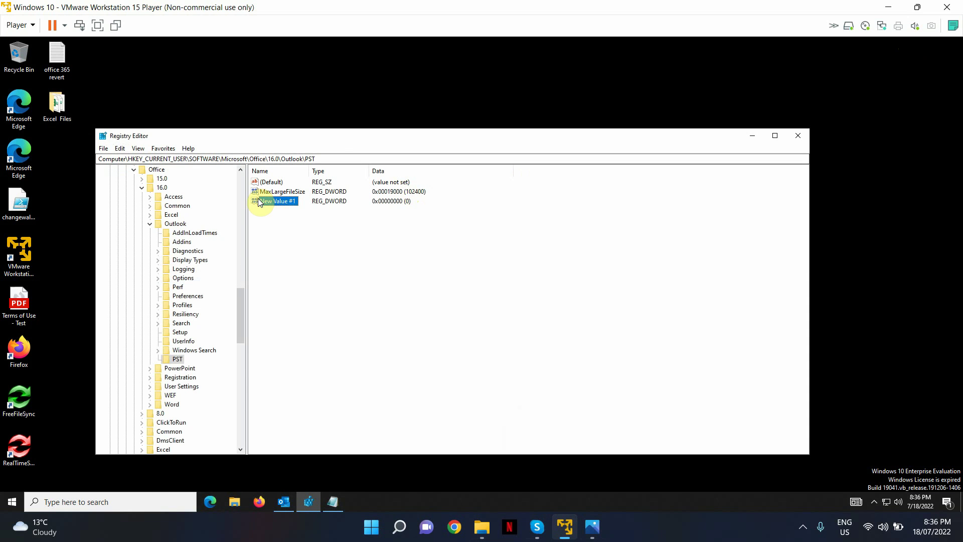
Rename the new value to WarnLargeFileSize
right_click(277, 205)
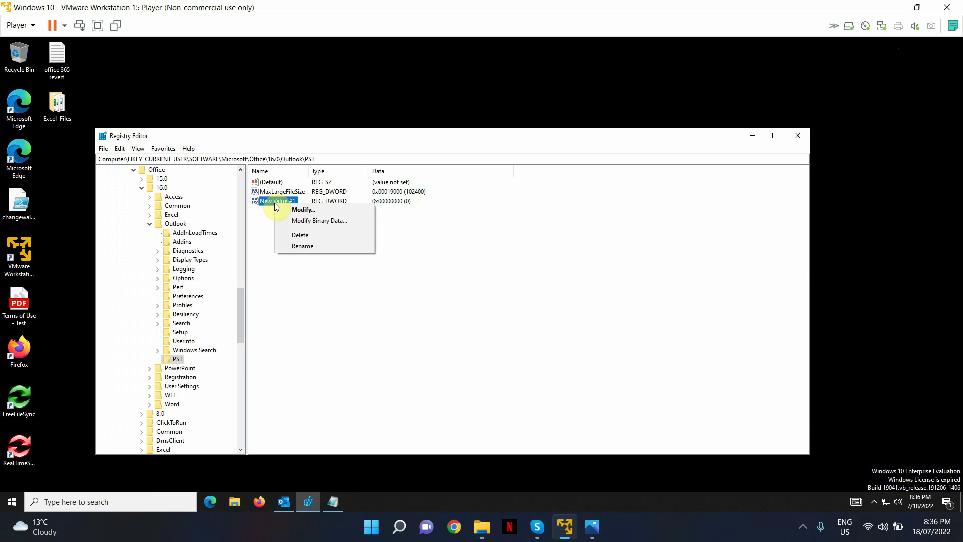
click(303, 248)
key(BackSpace)
key(ctrl+v)
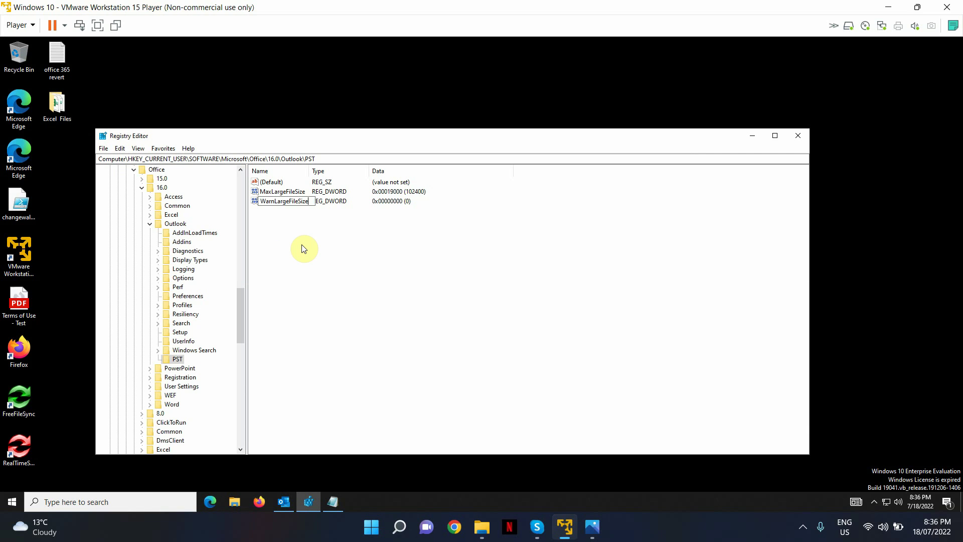
key(Return)
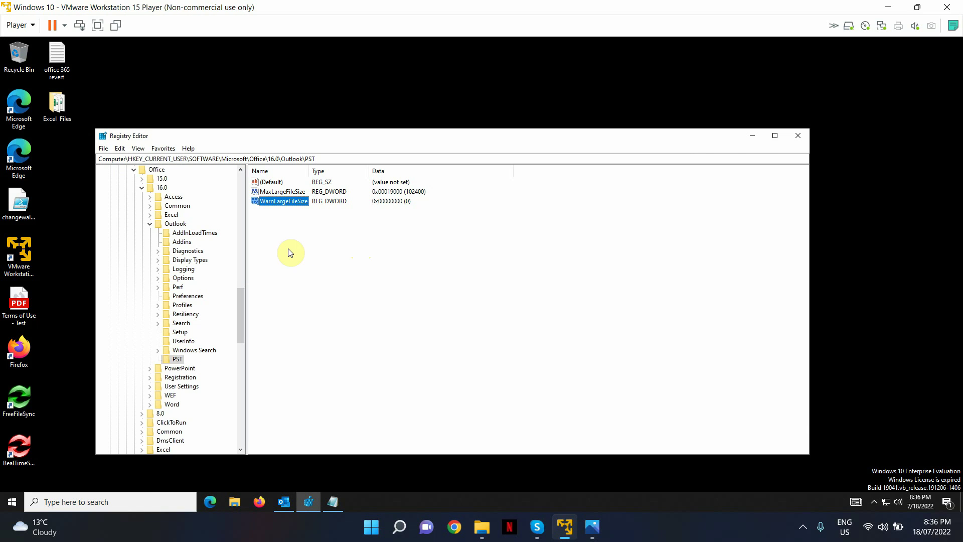
Give WarnLargeFileSize Decimal data 97280, pasted from the Notepad notes, and confirm with OK
double_click(282, 201)
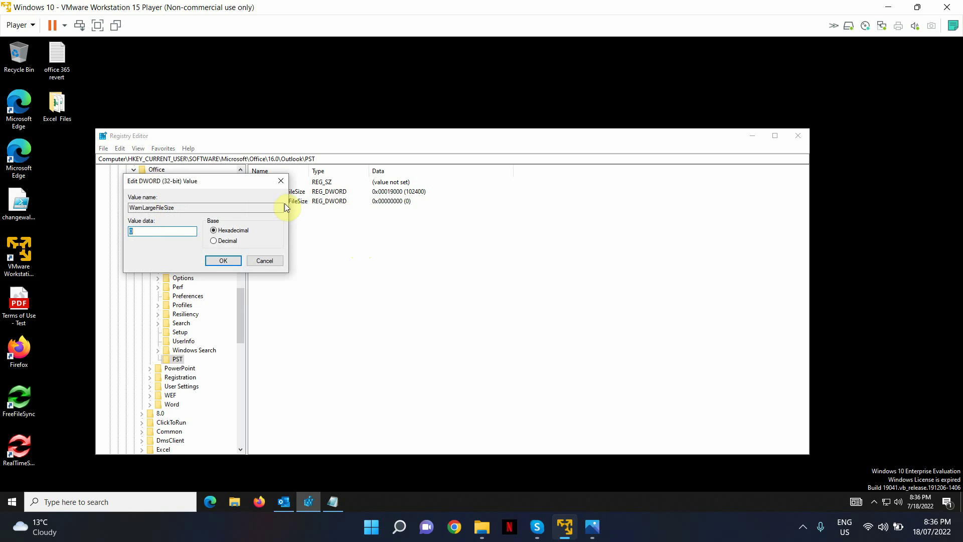
key(BackSpace)
click(215, 241)
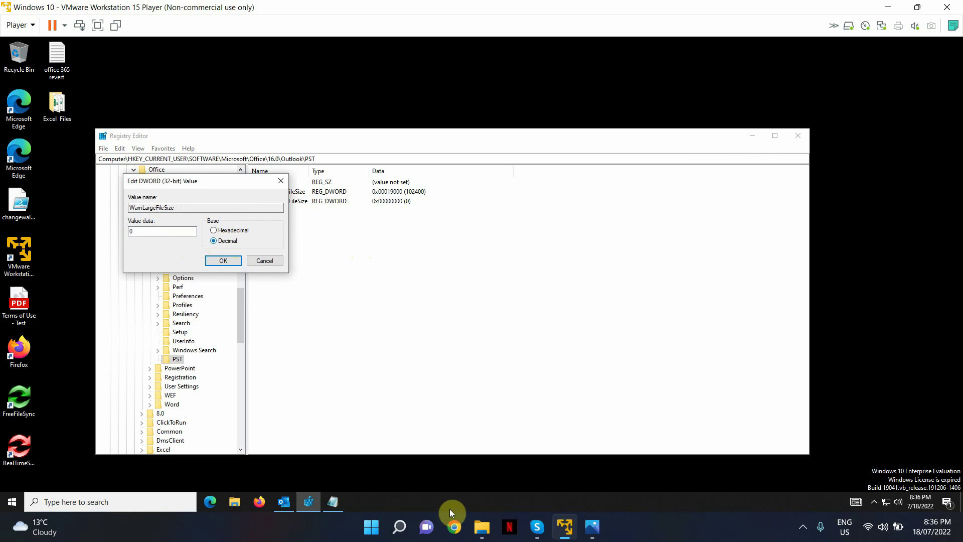
click(331, 502)
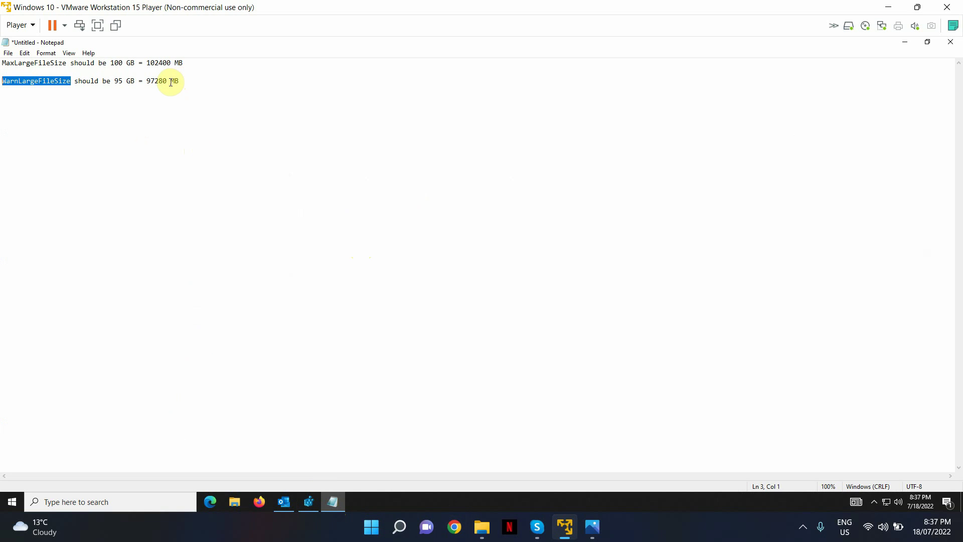
drag(168, 81, 149, 86)
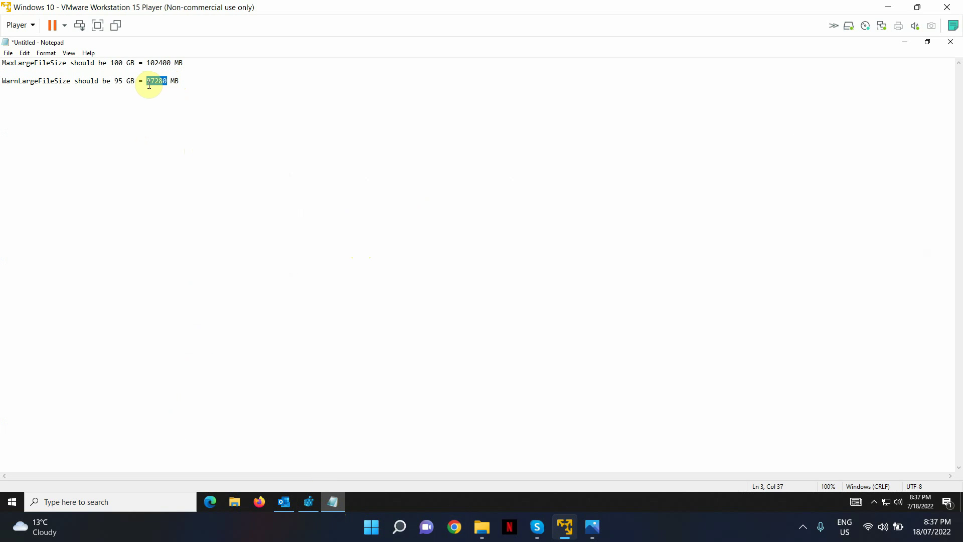
click(905, 42)
click(185, 230)
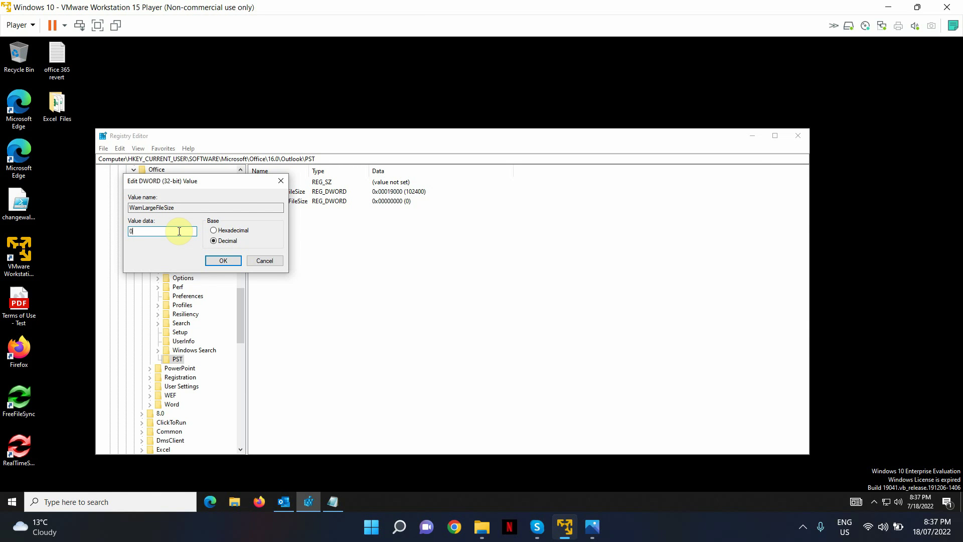
key(ctrl+v)
click(224, 260)
click(403, 278)
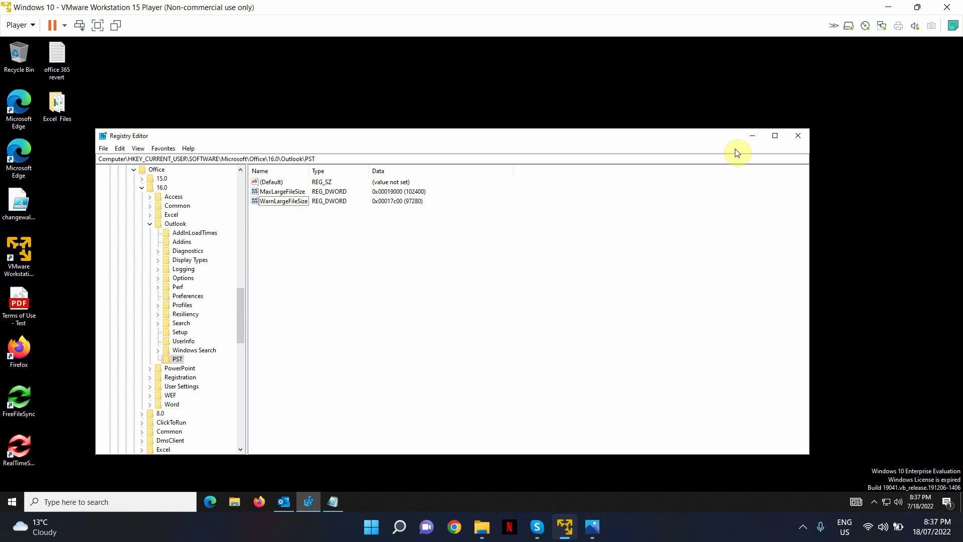
Close Registry Editor and bring the Outlook Inbox window forward
click(802, 139)
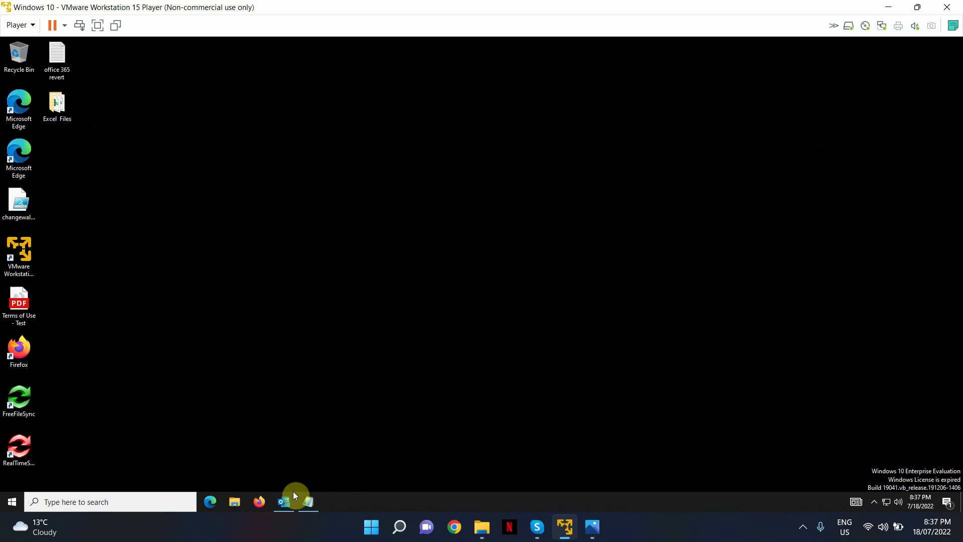
mouse_move(285, 493)
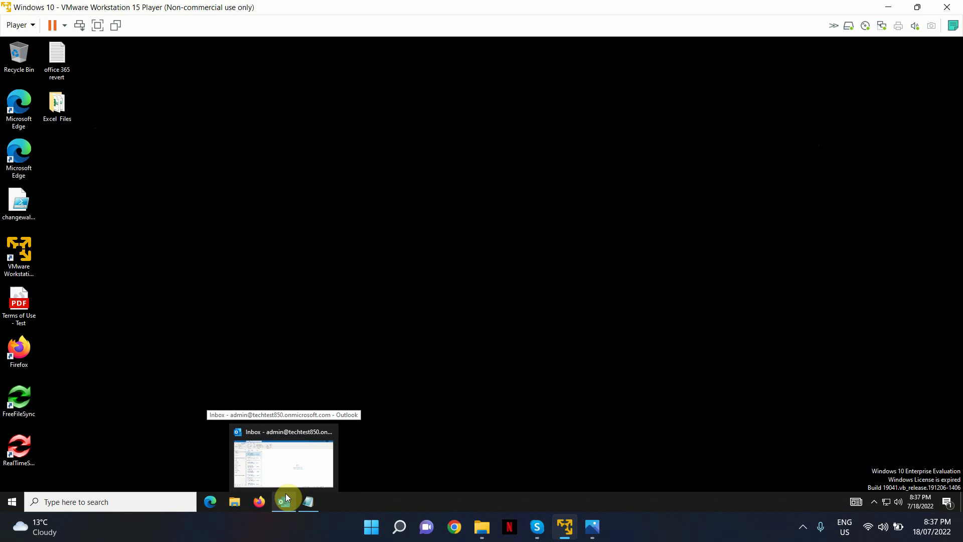
click(286, 495)
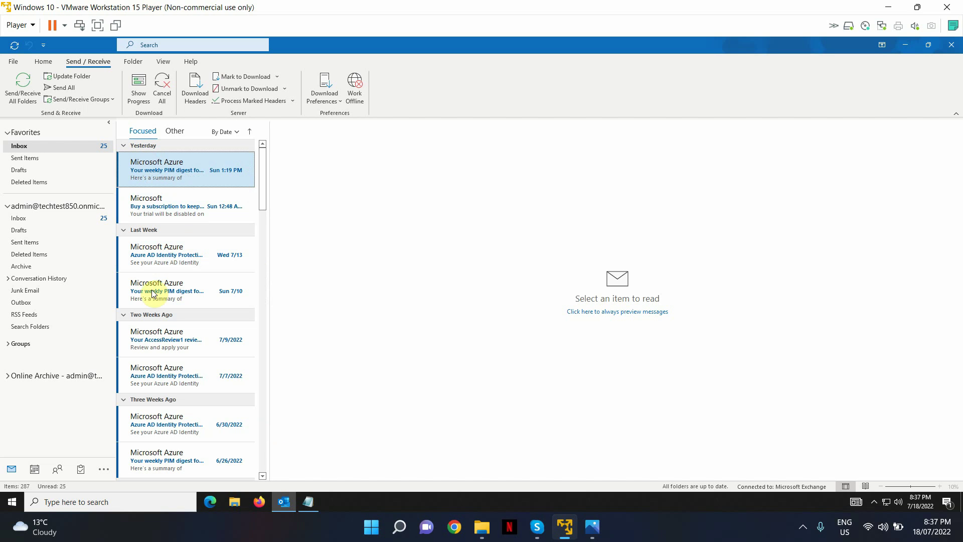
Via Account Settings > Data Files, open the mailbox data file's location in File Explorer
click(43, 64)
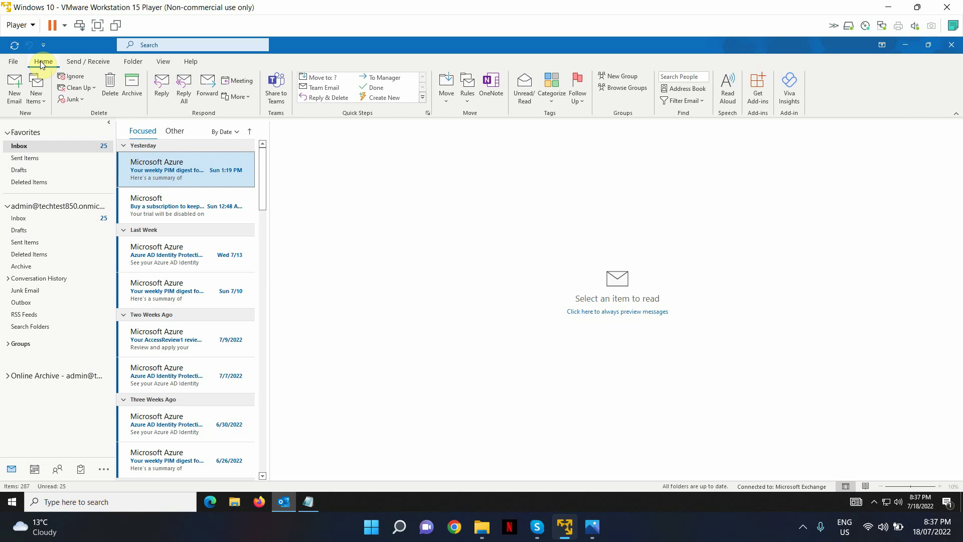
click(14, 62)
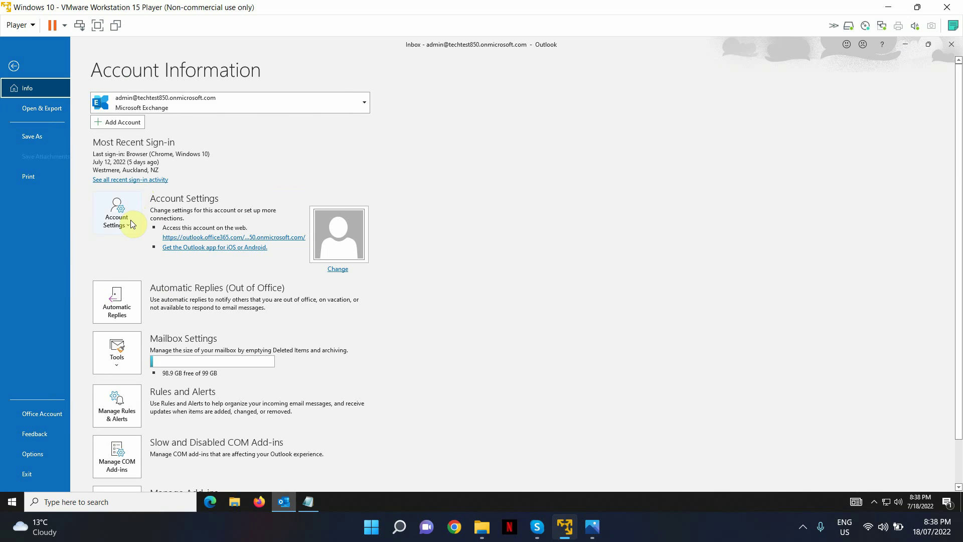
click(130, 220)
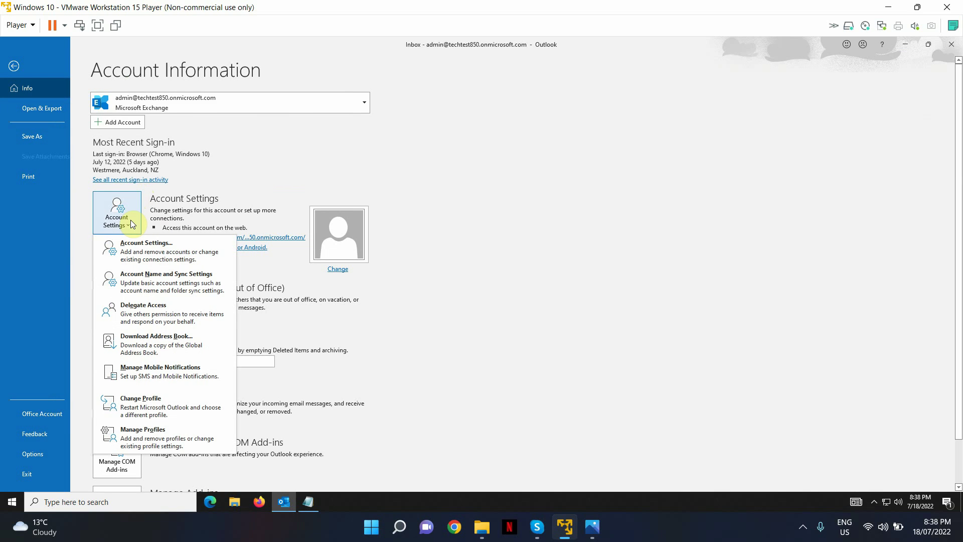
click(169, 251)
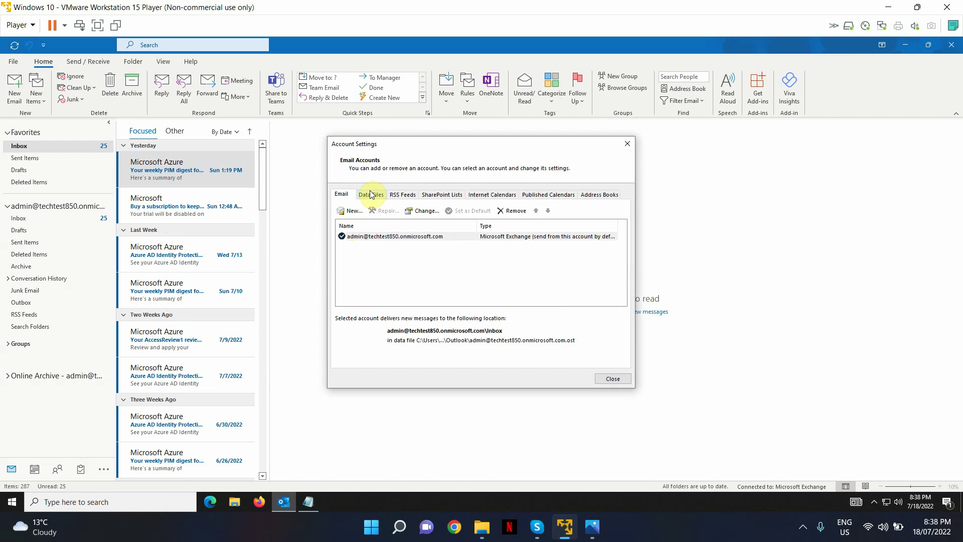
click(371, 194)
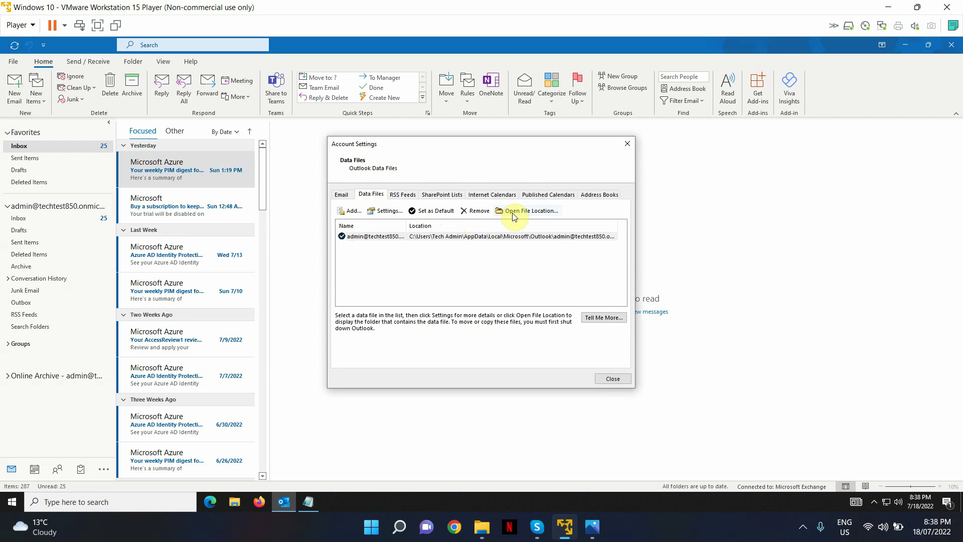
click(488, 238)
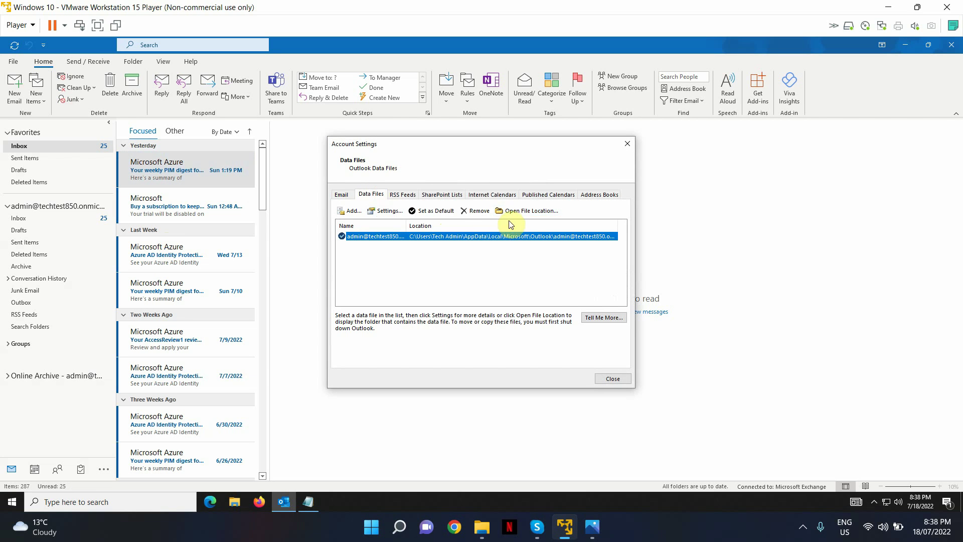
click(527, 210)
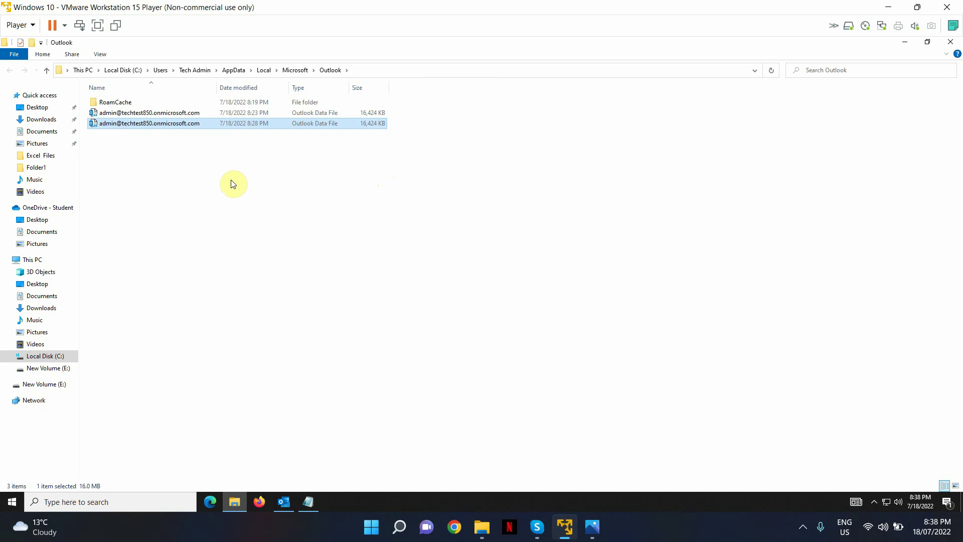
Select both 16,424 KB .ost data files and attempt to permanently delete them with Shift+Delete
click(186, 153)
click(176, 126)
ctrl+click(179, 119)
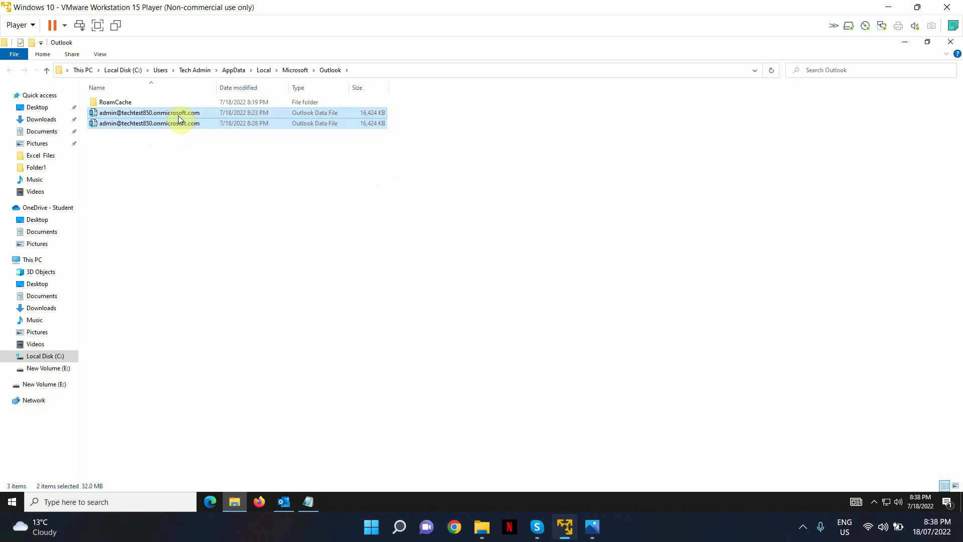
key(shift+Delete)
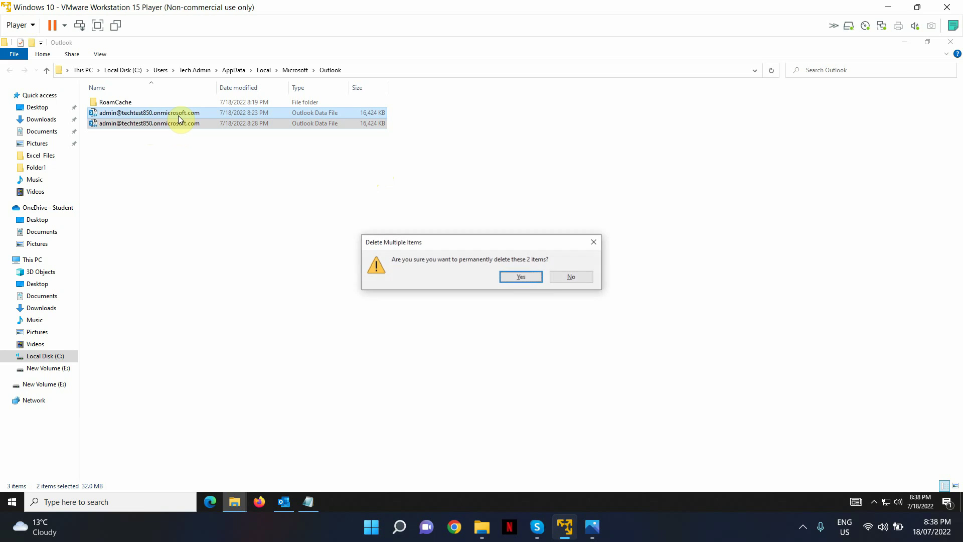
key(Escape)
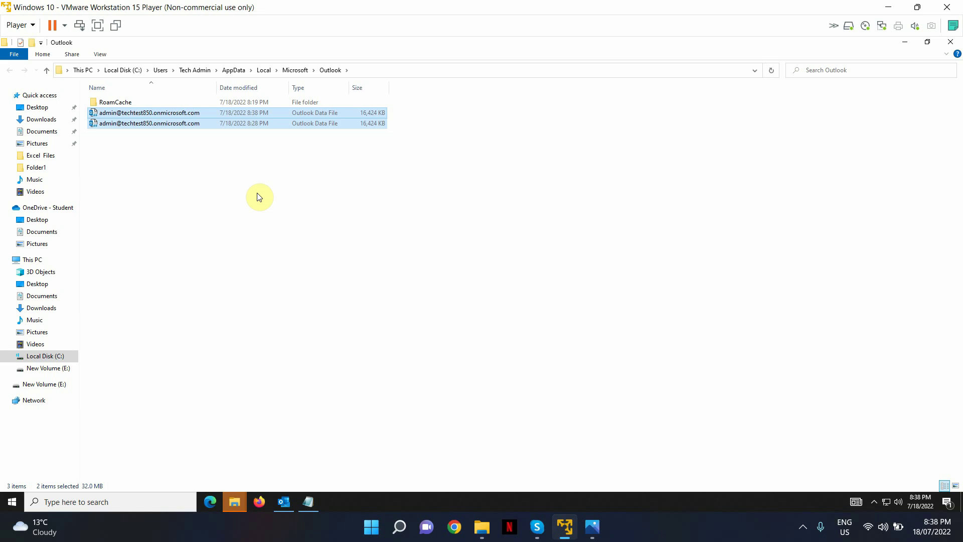
Close Account Settings and exit Outlook, then retry deleting the .ost files
click(239, 503)
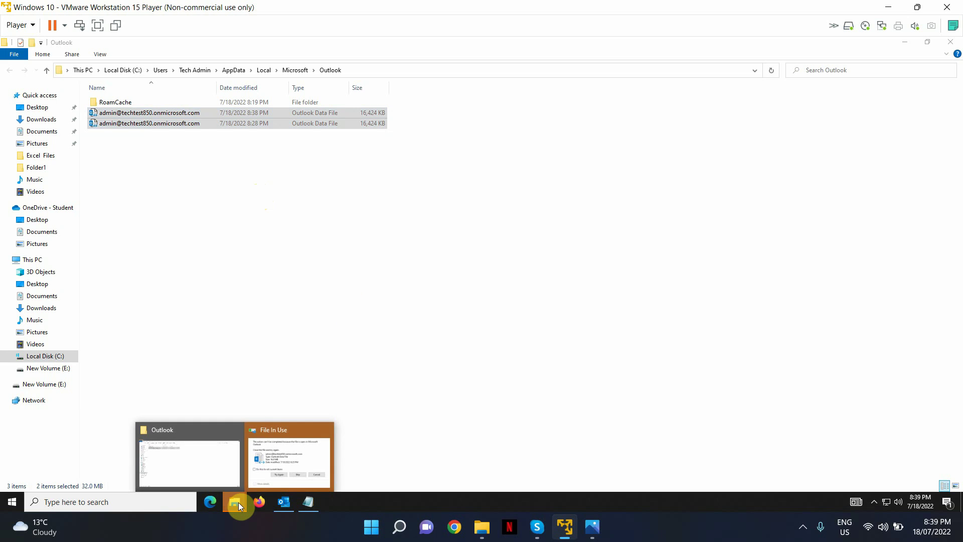
click(282, 464)
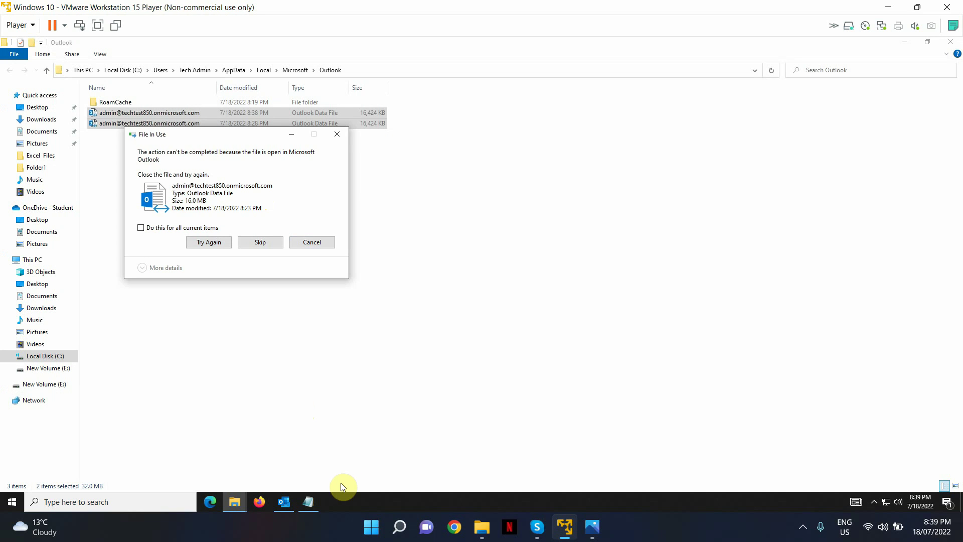
click(290, 501)
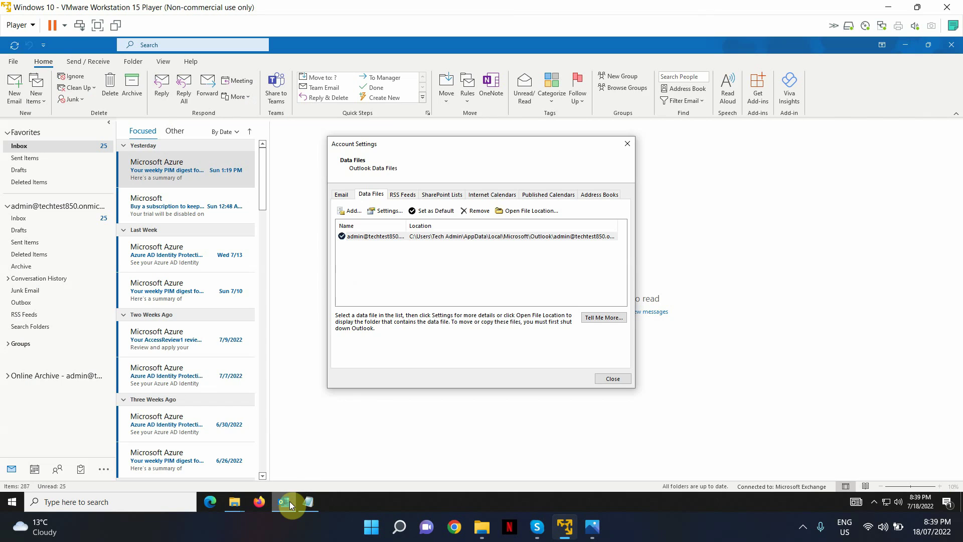
click(621, 144)
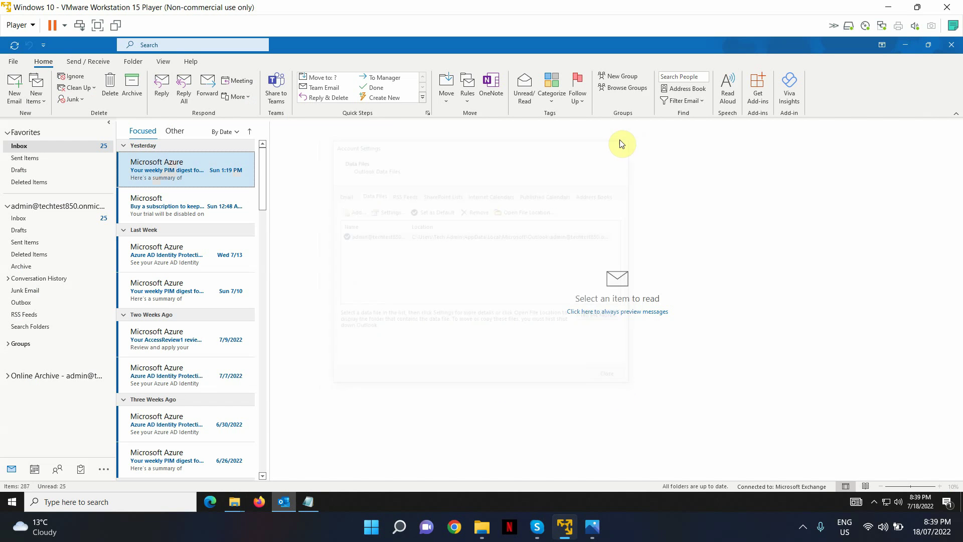
click(951, 46)
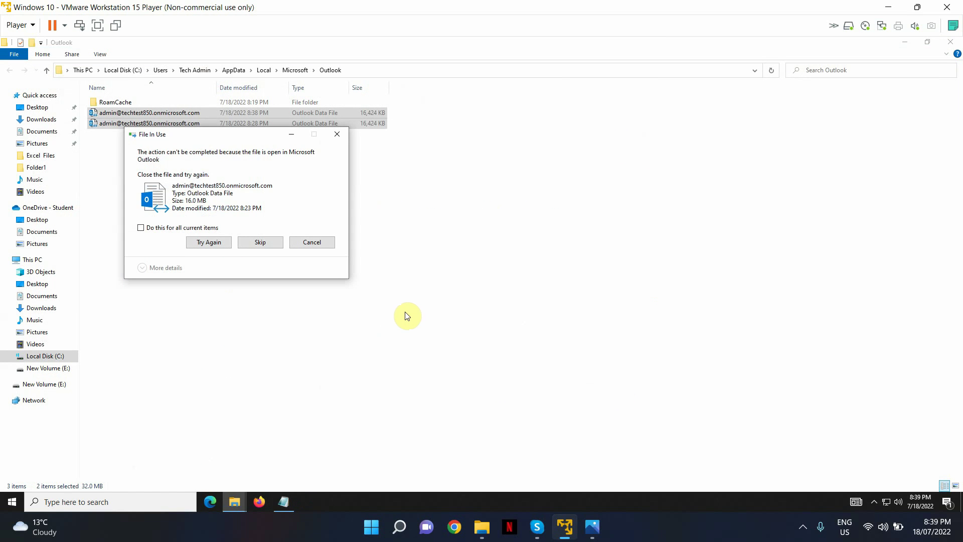
click(206, 244)
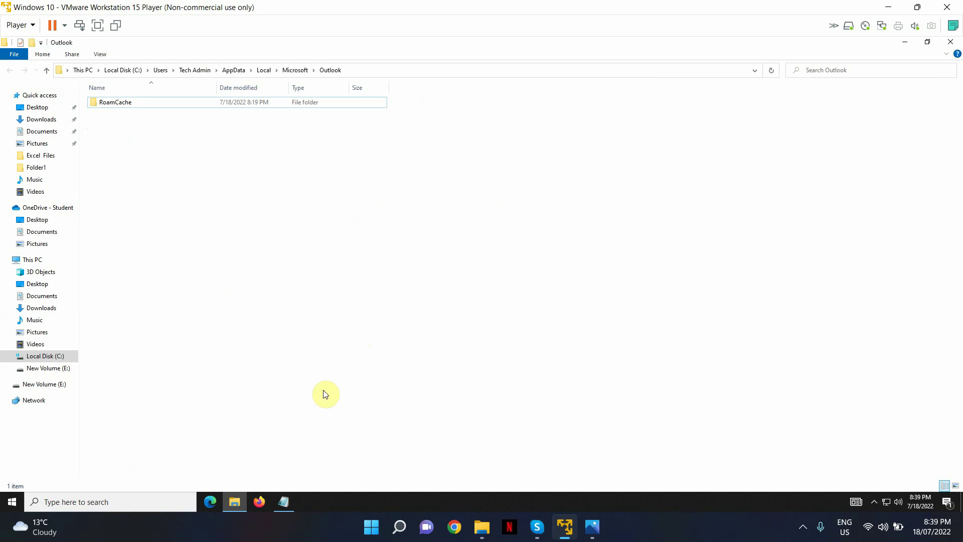
Relaunch Outlook via a taskbar search for 'out' and let the 287-item Inbox re-sync from Exchange
click(151, 501)
text(out)
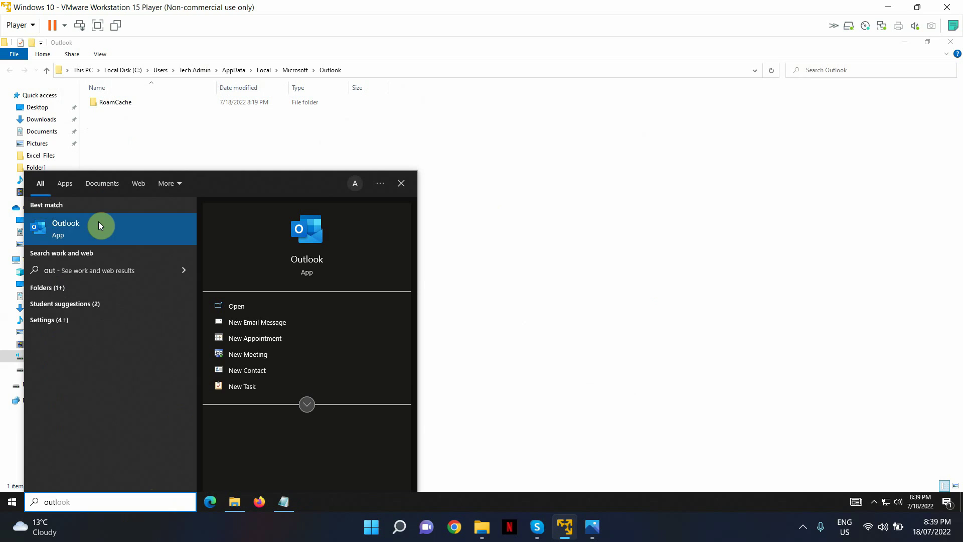
click(98, 221)
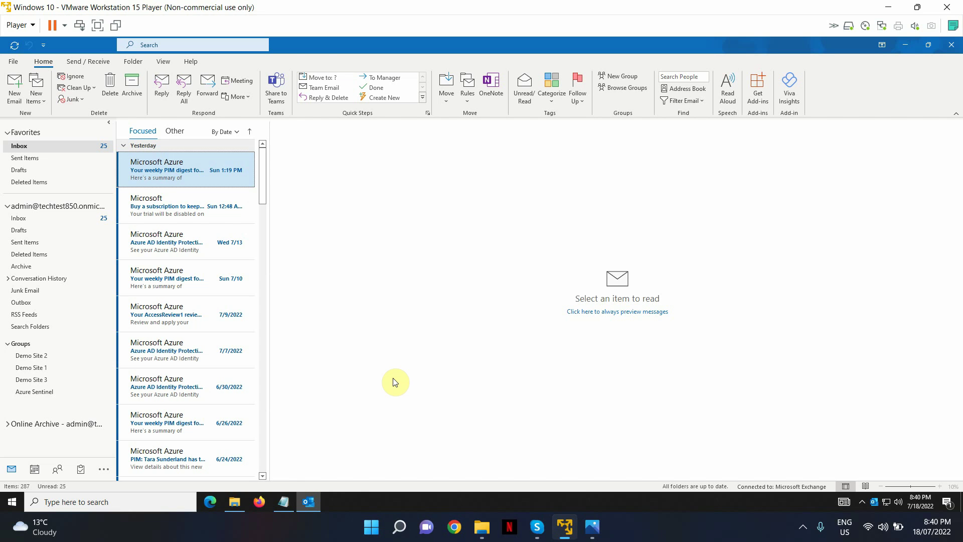
click(804, 528)
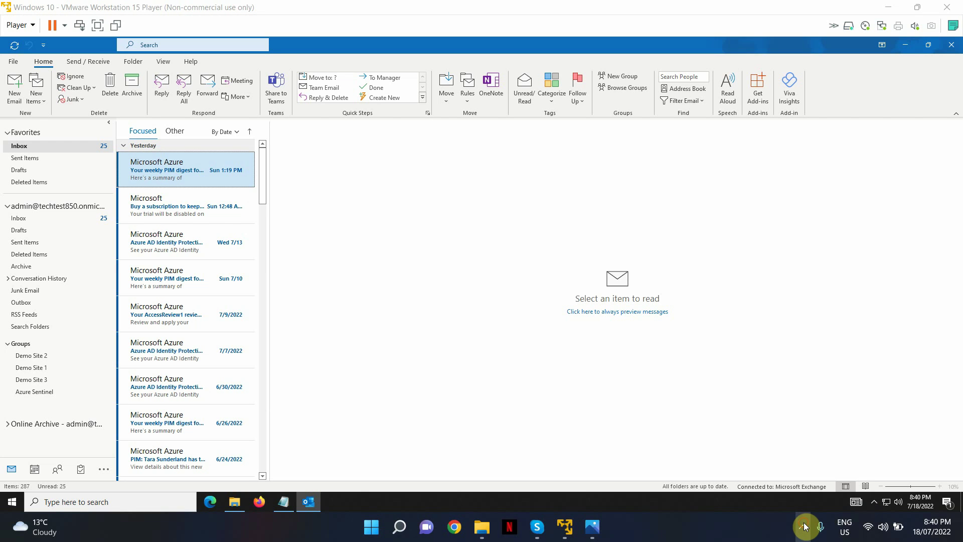
click(804, 526)
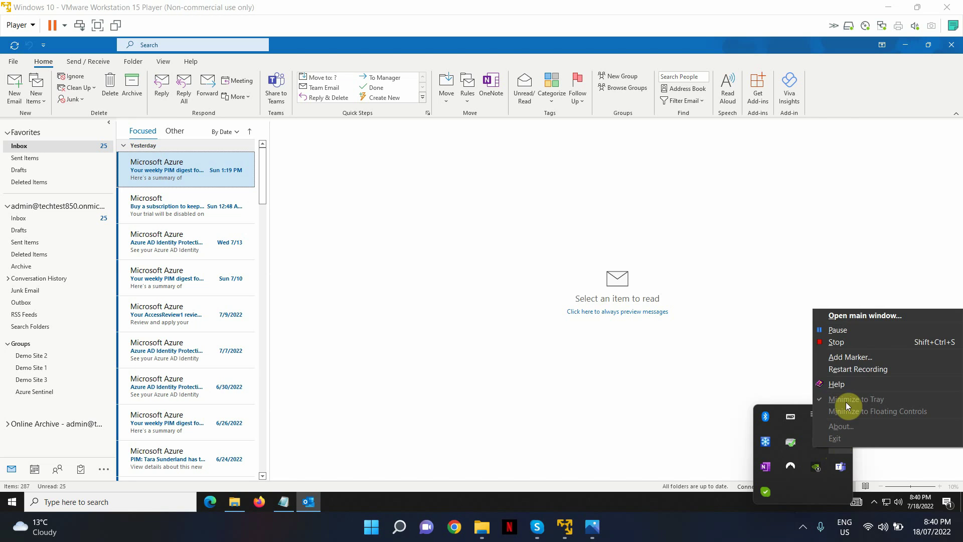